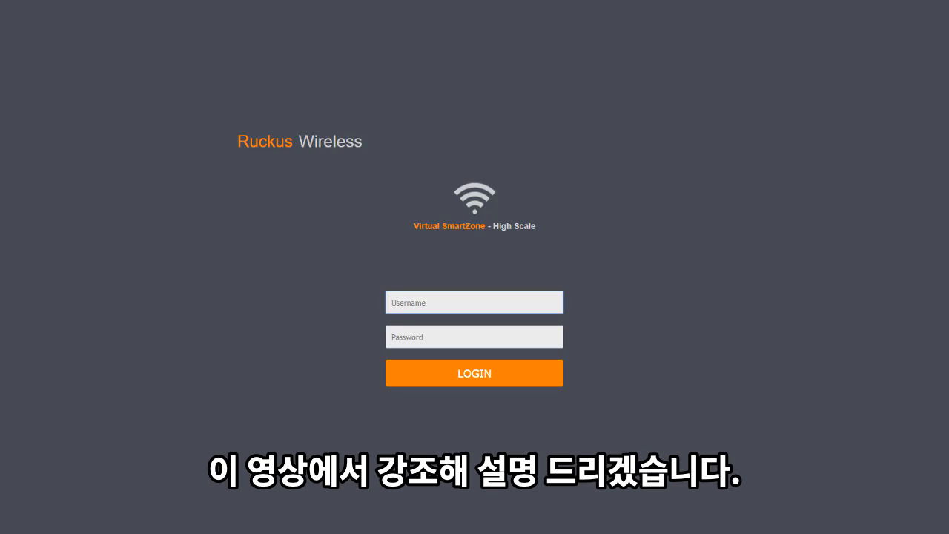
# Step: Sign in to the controller with the admin username and the account password
pyautogui.write('admin')
pyautogui.press('Tab')
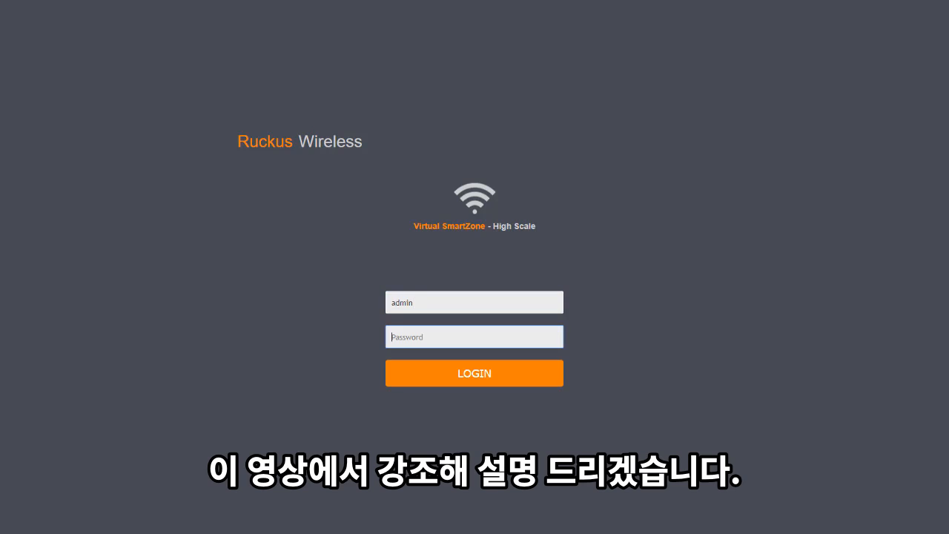
pyautogui.write('••••••••••')
pyautogui.press('Return')
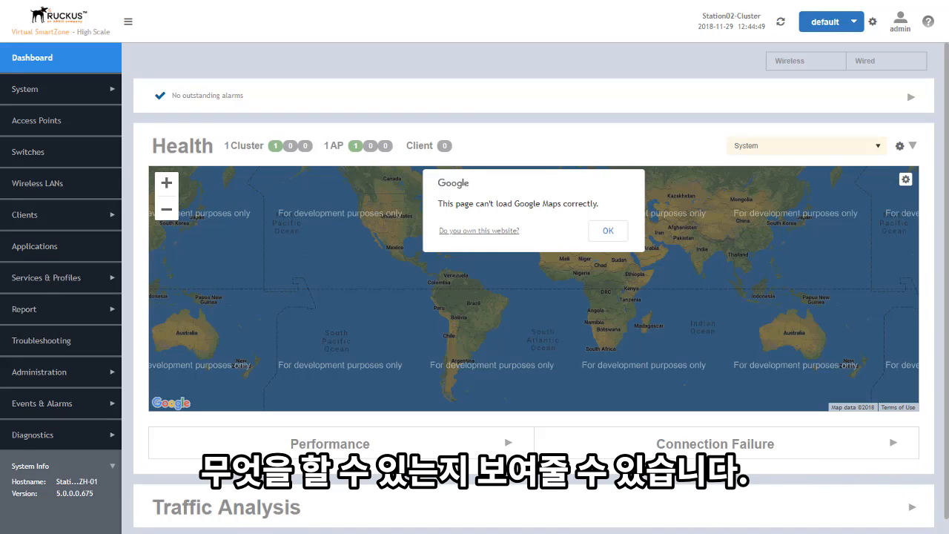
# Step: Acknowledge the 'This page can't load Google Maps correctly' error with OK
pyautogui.click(618, 237)
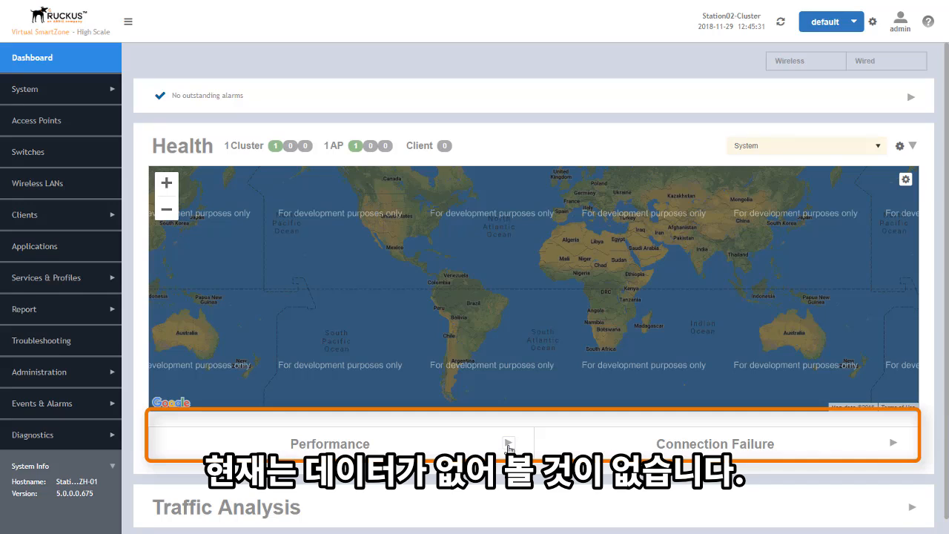
# Step: Expand the Performance health panel and browse its charts
pyautogui.click(508, 444)
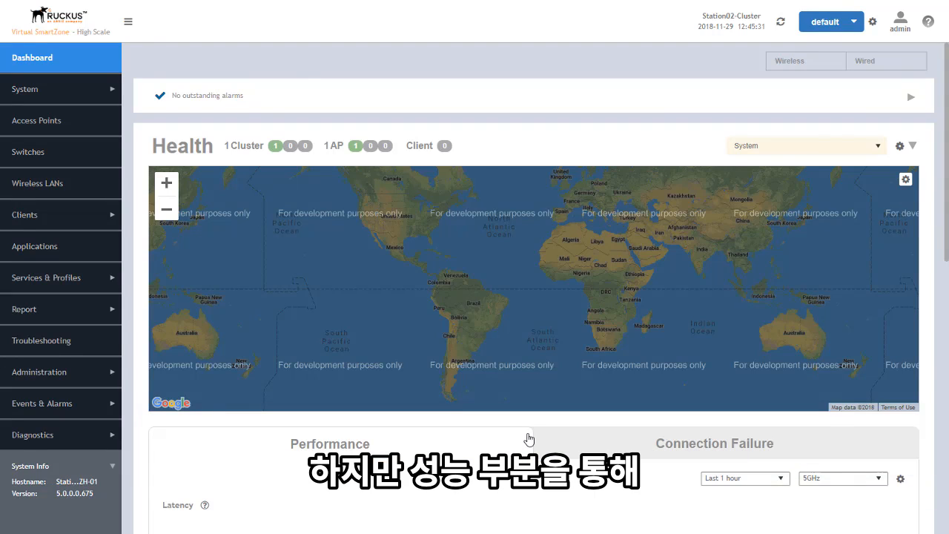
pyautogui.scroll(-3, 527, 439)
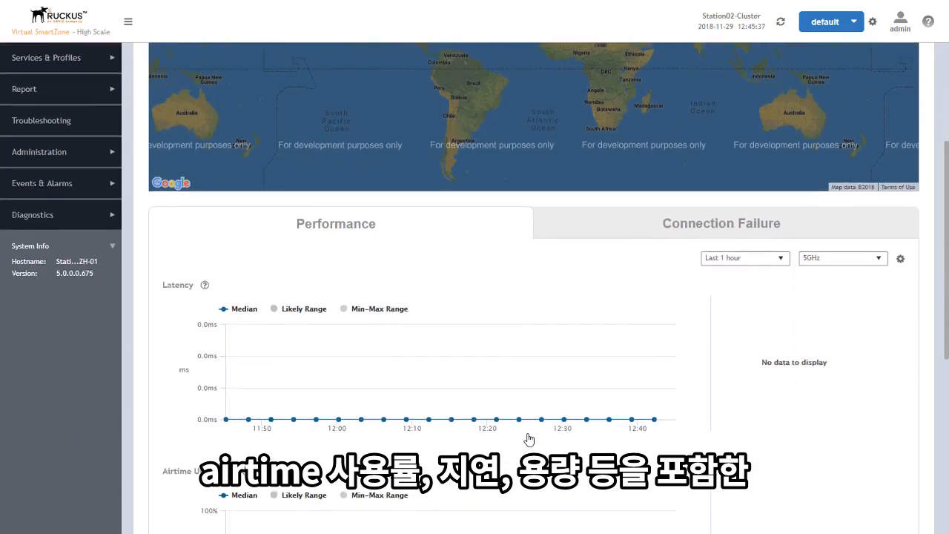
pyautogui.scroll(-2, 591, 361)
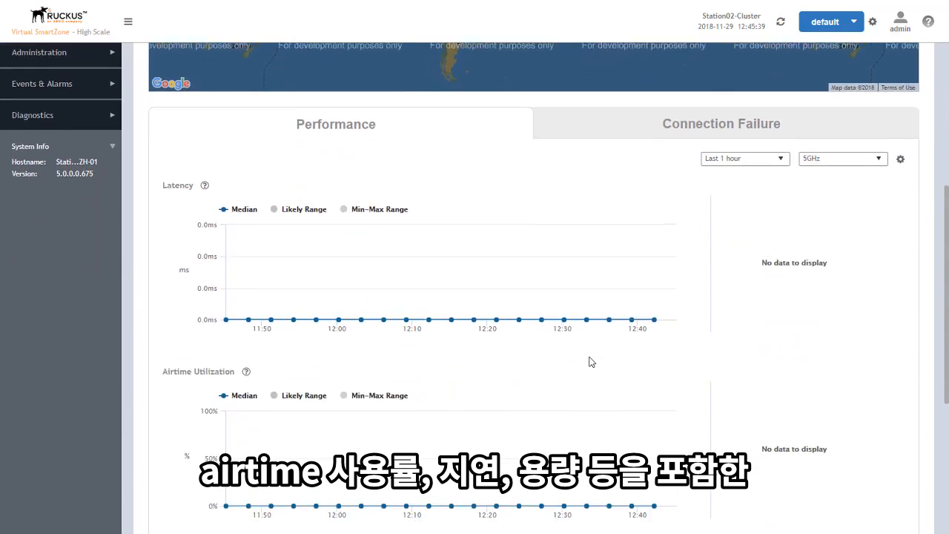
pyautogui.scroll(-2, 591, 361)
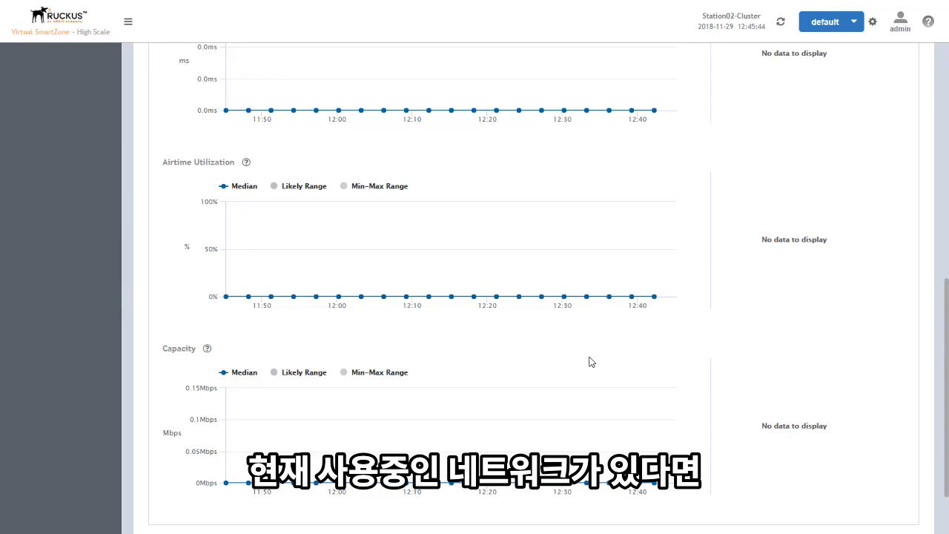
pyautogui.scroll(6, 591, 361)
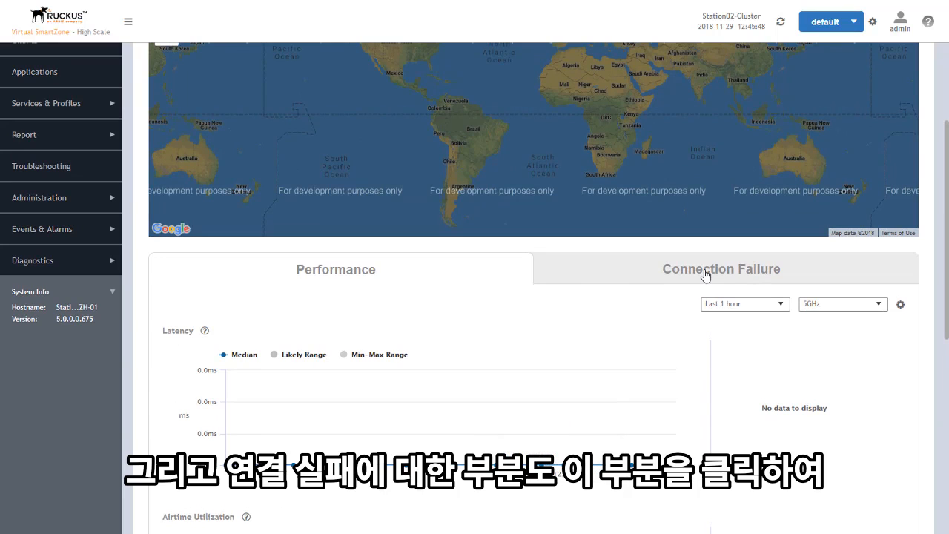
# Step: Review the Connection Failure charts: Total, Authentication, Association, EAP, RADIUS and DHCP, all 0%
pyautogui.click(705, 275)
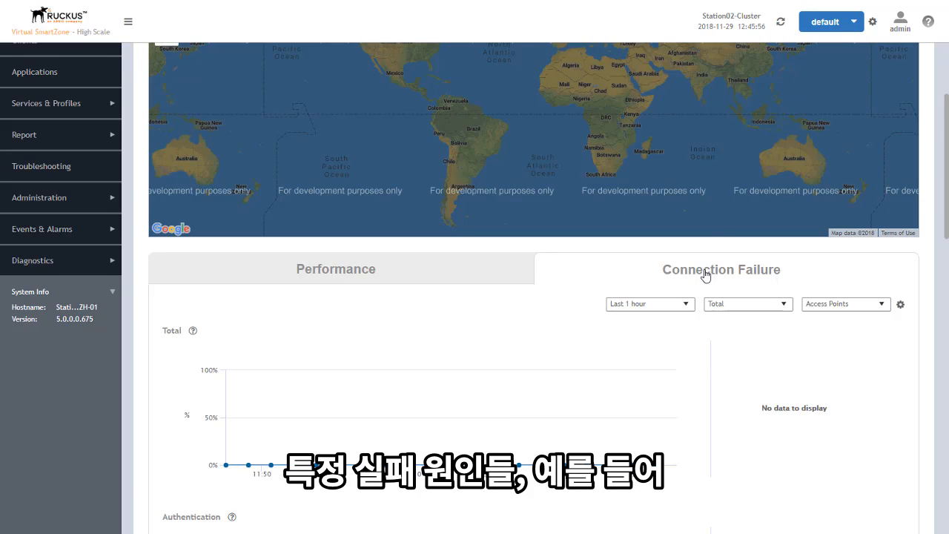
pyautogui.scroll(-1, 508, 324)
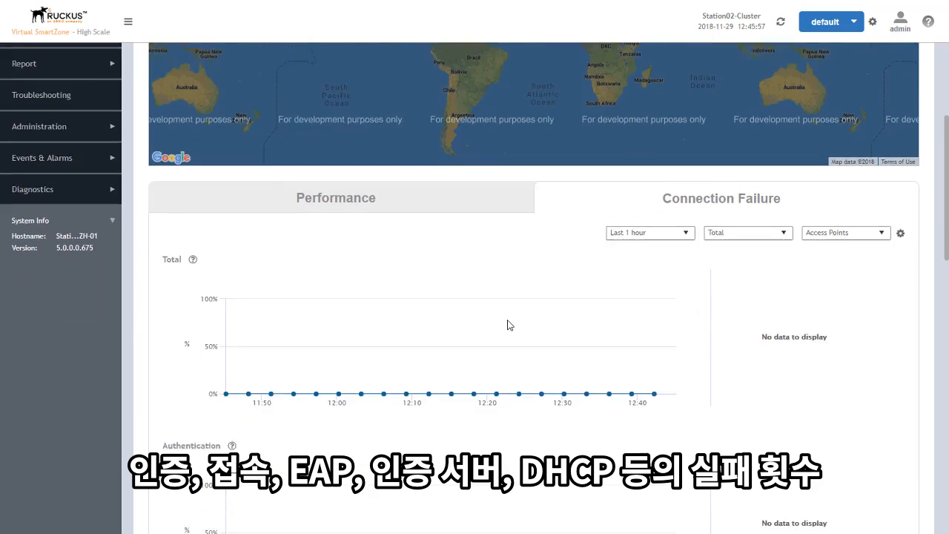
pyautogui.scroll(-4, 508, 324)
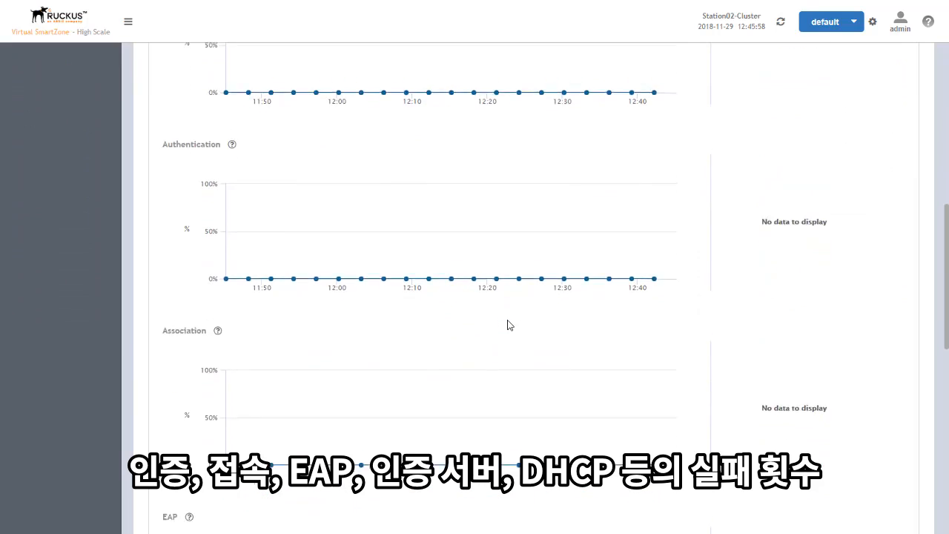
pyautogui.scroll(-5, 508, 324)
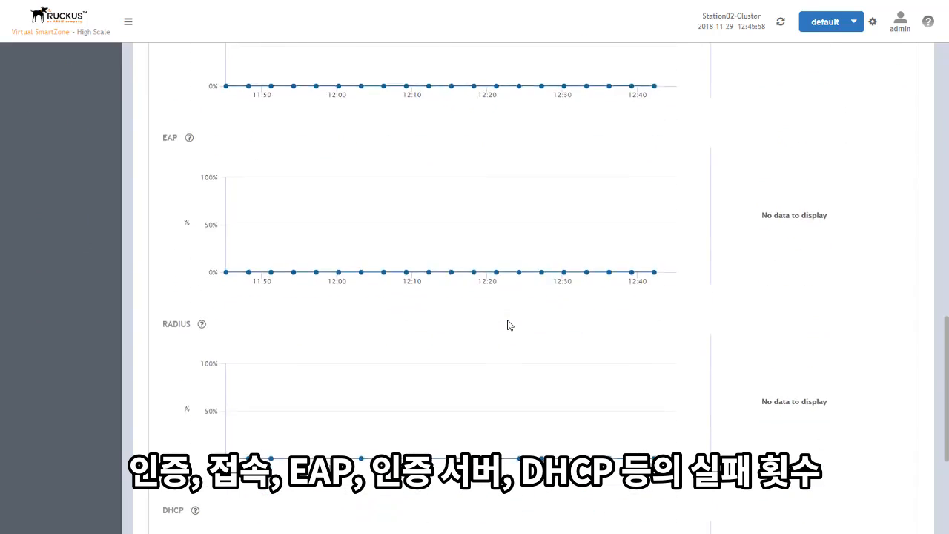
pyautogui.scroll(-3, 508, 324)
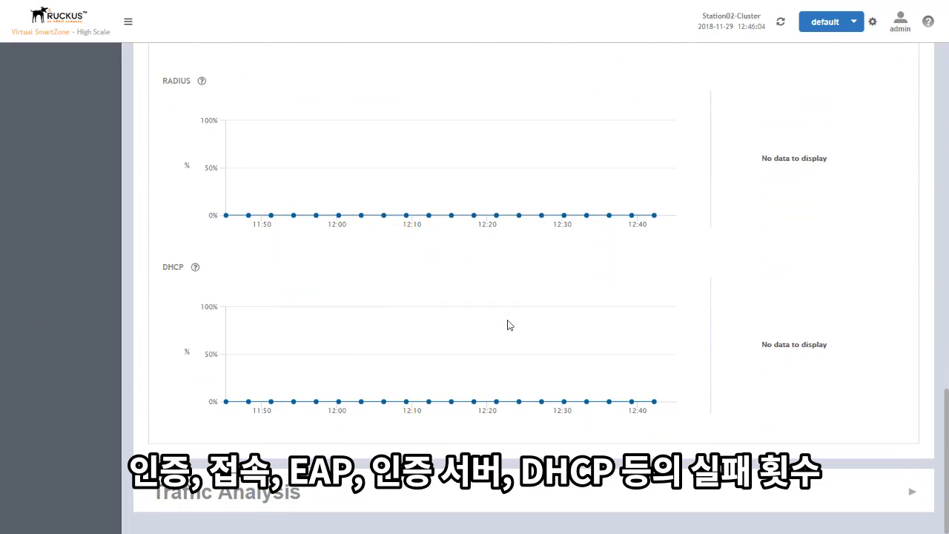
pyautogui.scroll(8, 591, 296)
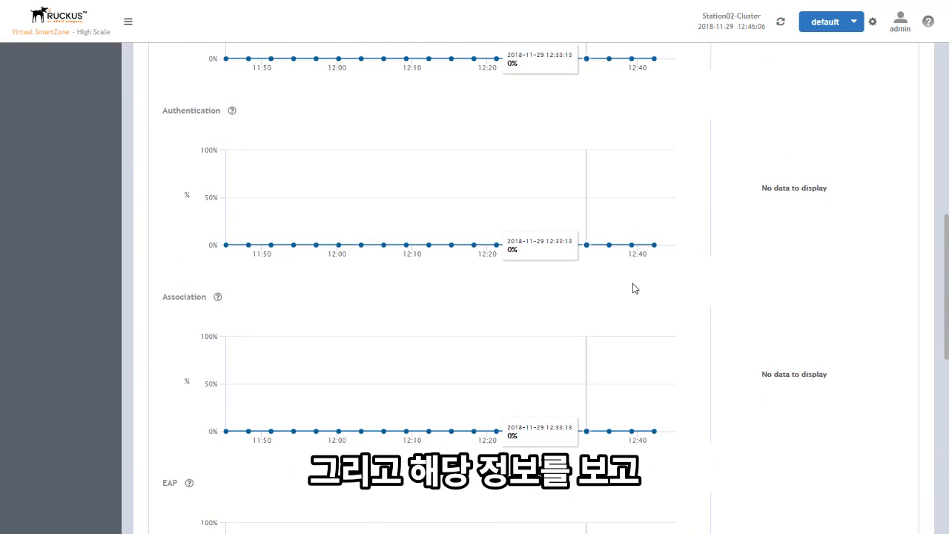
pyautogui.scroll(6, 676, 299)
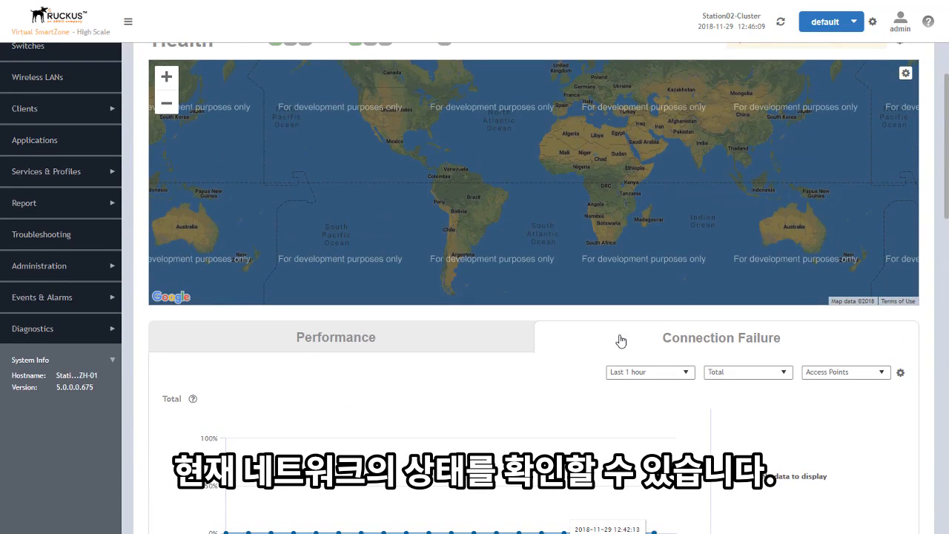
pyautogui.click(621, 341)
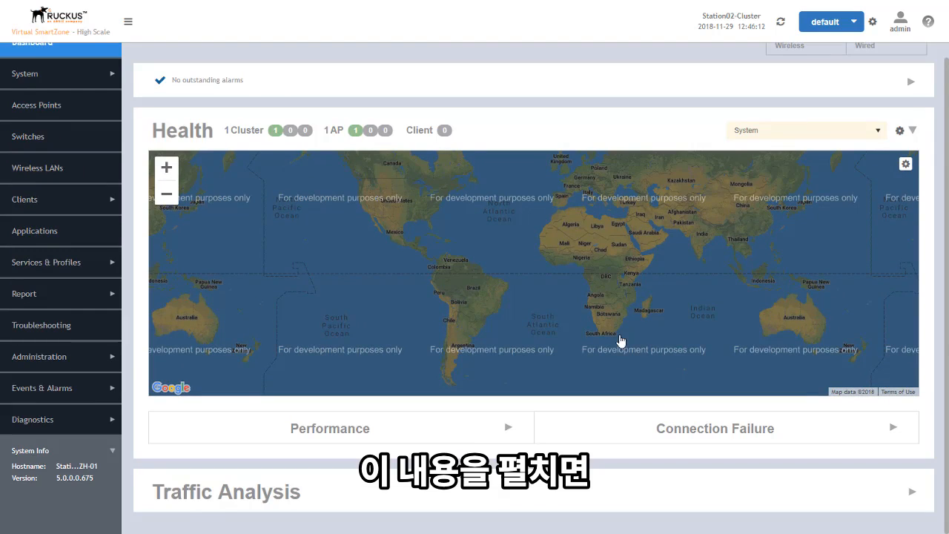
pyautogui.click(912, 495)
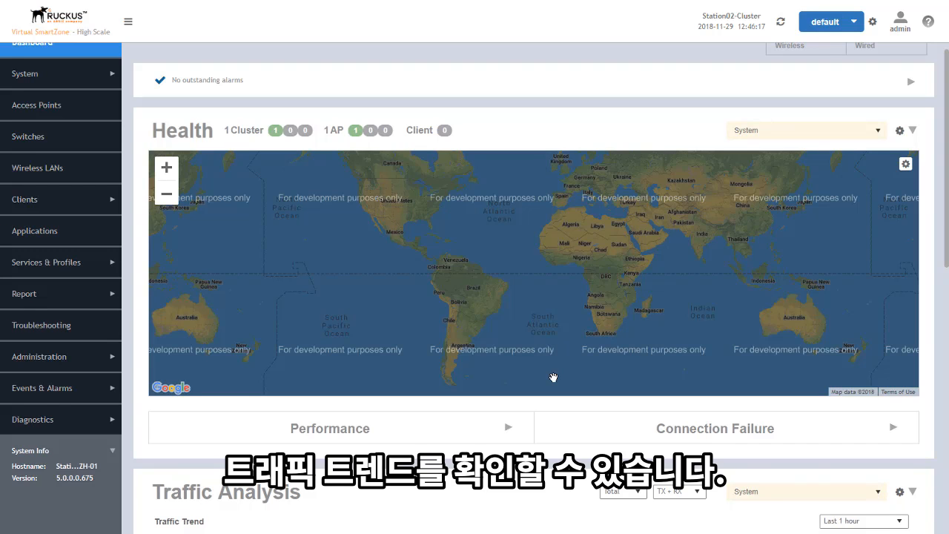
pyautogui.scroll(-2, 546, 511)
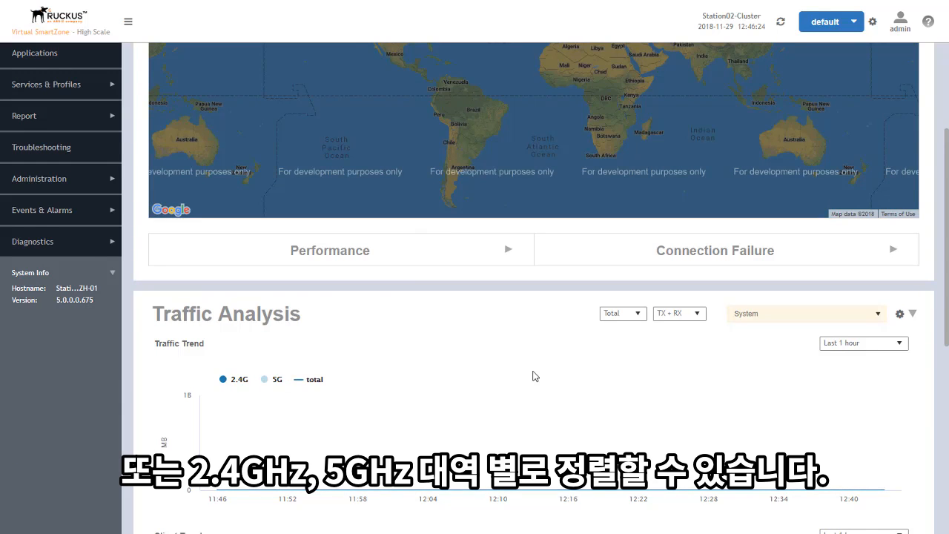
pyautogui.scroll(-3, 535, 376)
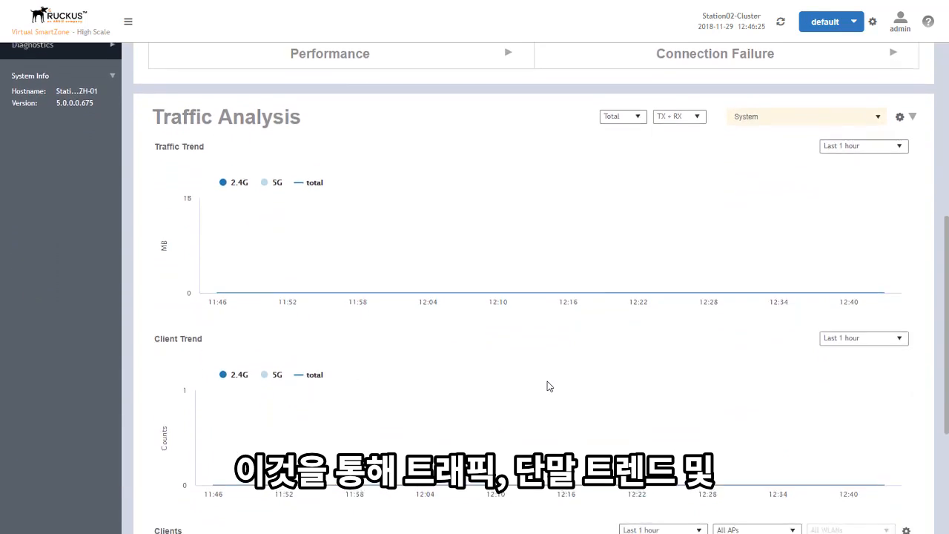
pyautogui.scroll(-3, 549, 386)
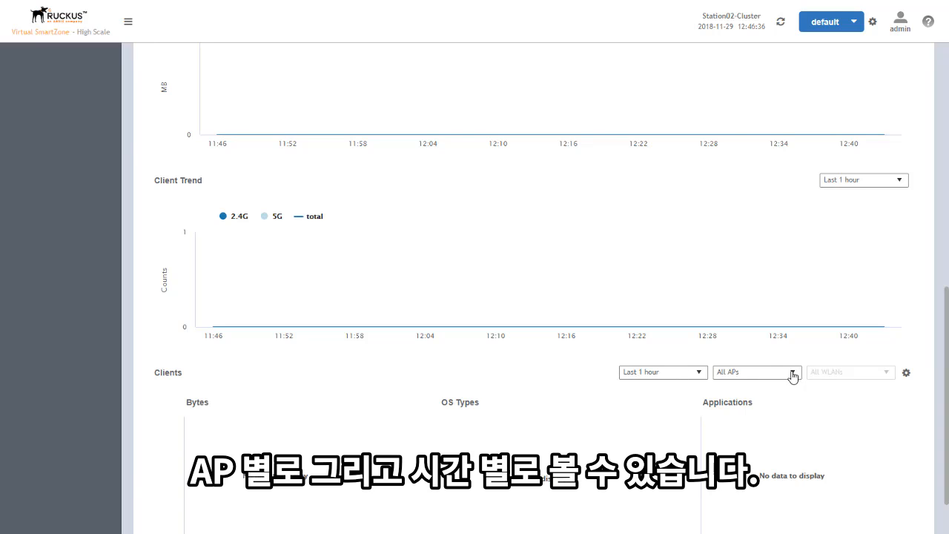
pyautogui.scroll(1, 709, 310)
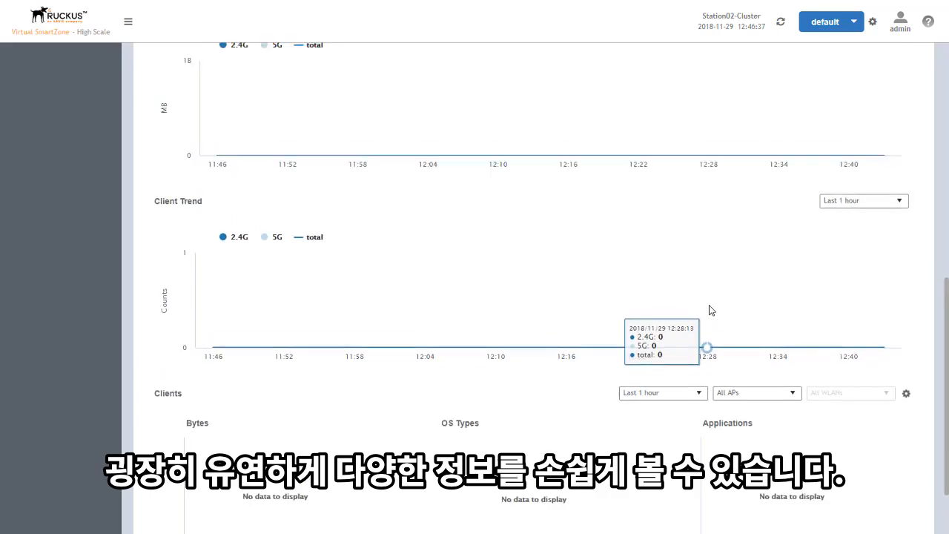
pyautogui.scroll(5, 708, 310)
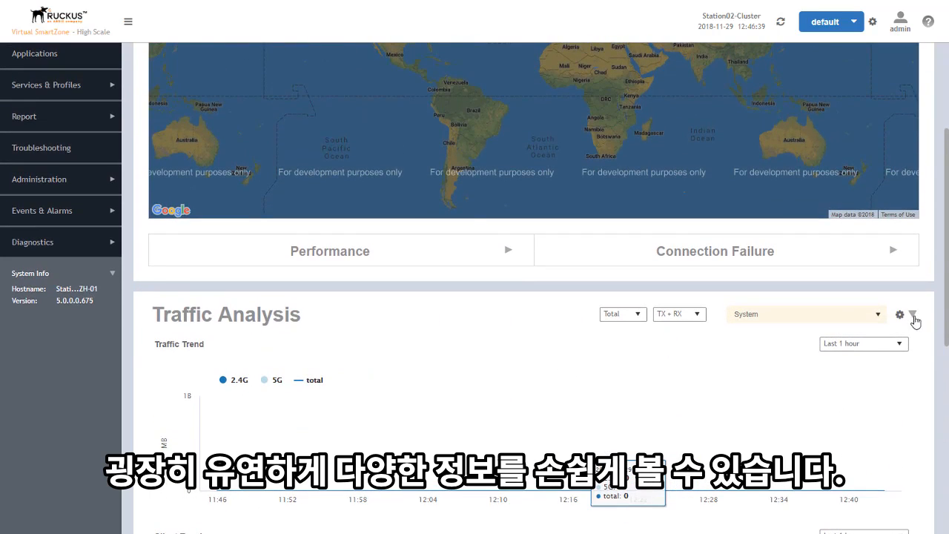
pyautogui.scroll(3, 775, 304)
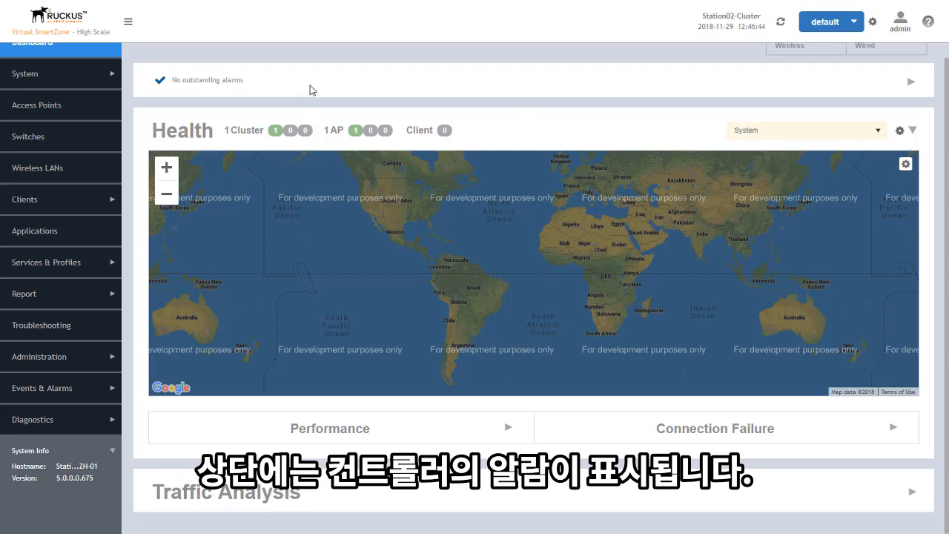
pyautogui.scroll(1, 323, 87)
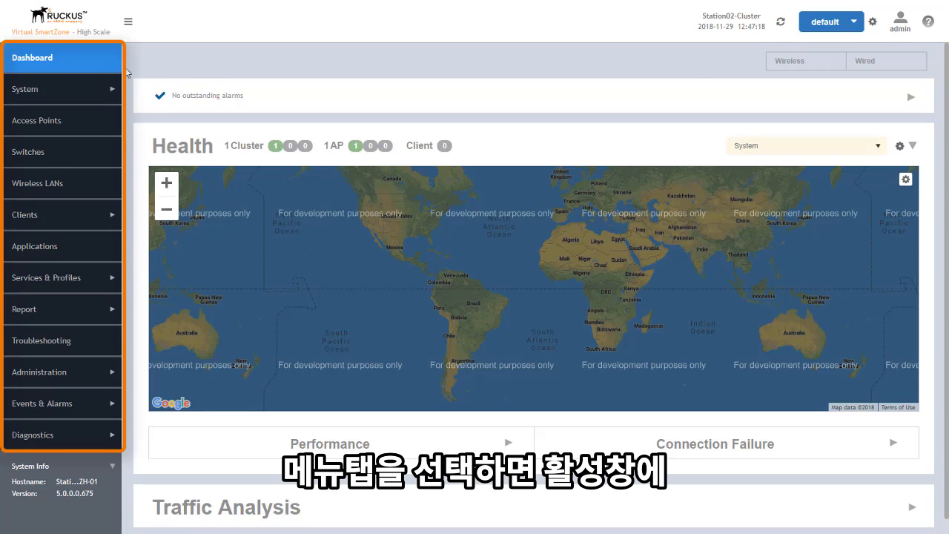
# Step: Open System > General Settings to show the About tab with version and licence summary
pyautogui.click(61, 89)
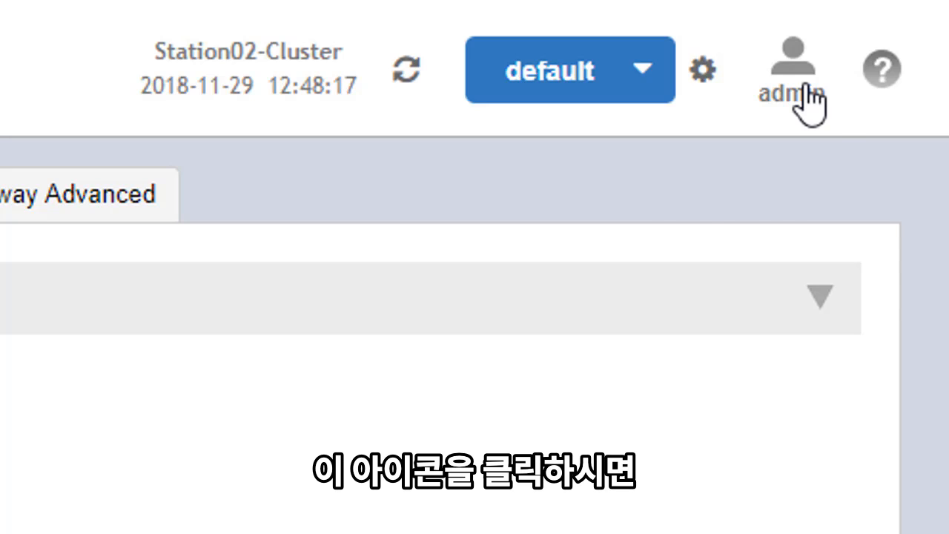
pyautogui.click(808, 102)
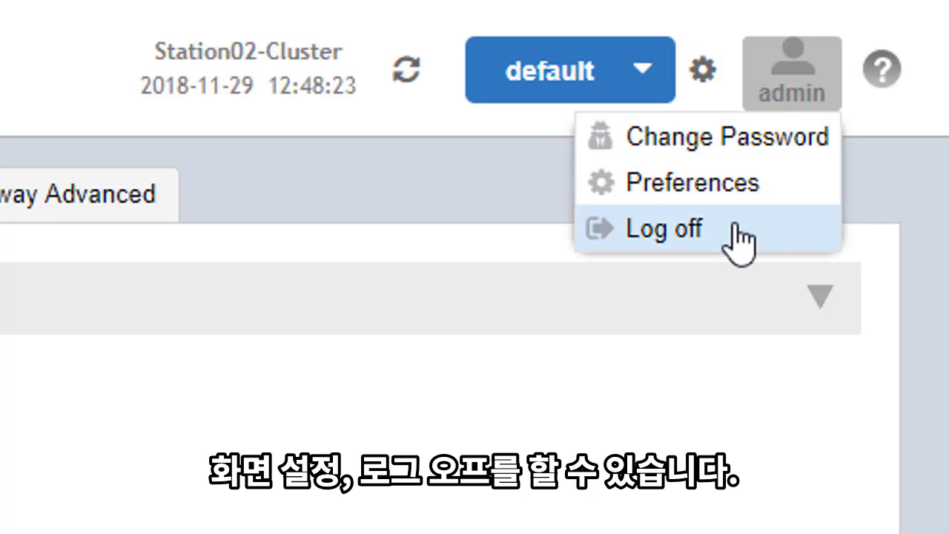
pyautogui.click(536, 411)
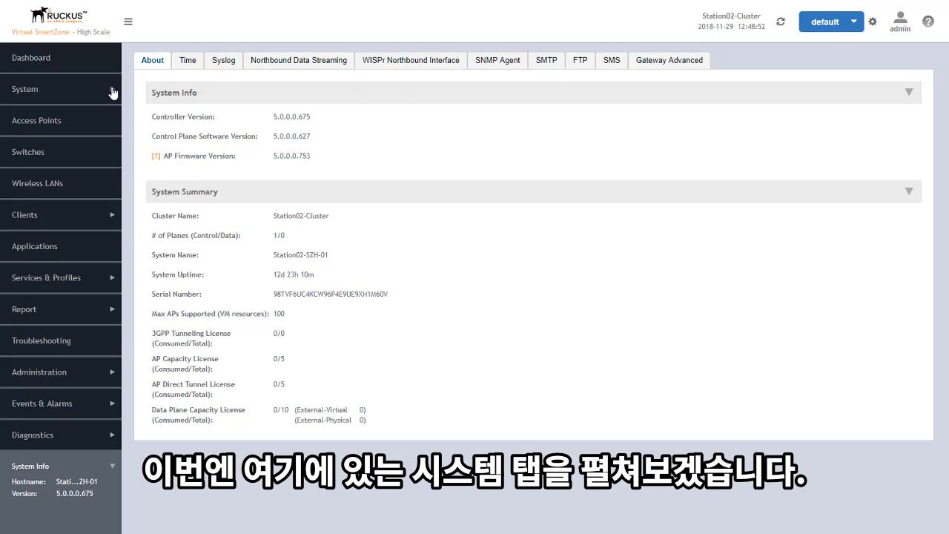
# Step: Expand the System settings pages in the sidebar to reach the Time settings
pyautogui.click(113, 92)
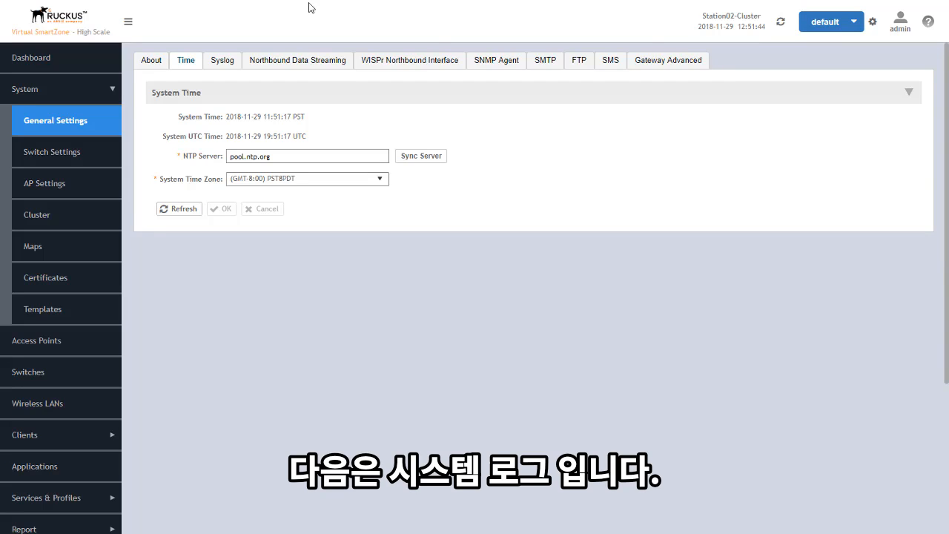
# Step: On the Syslog tab, enable logging to a remote syslog server
pyautogui.click(220, 62)
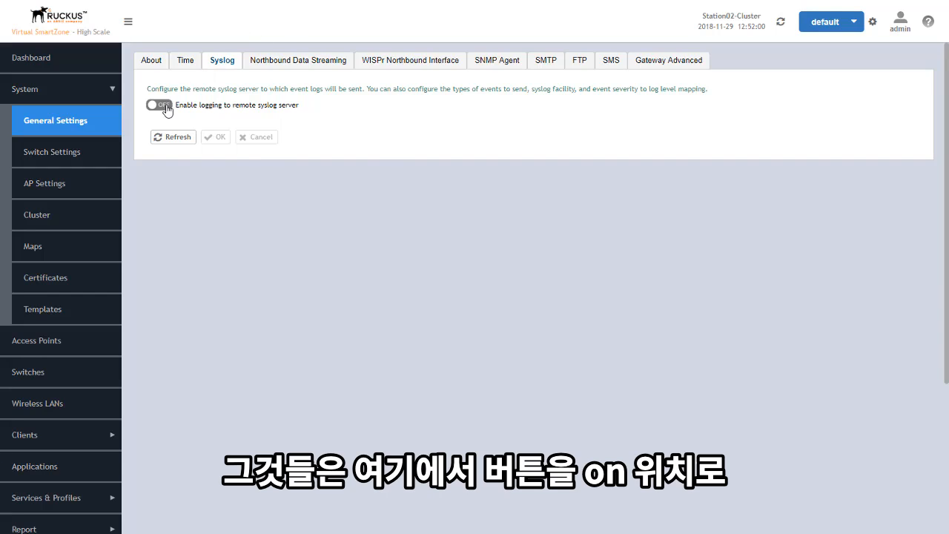
pyautogui.click(159, 106)
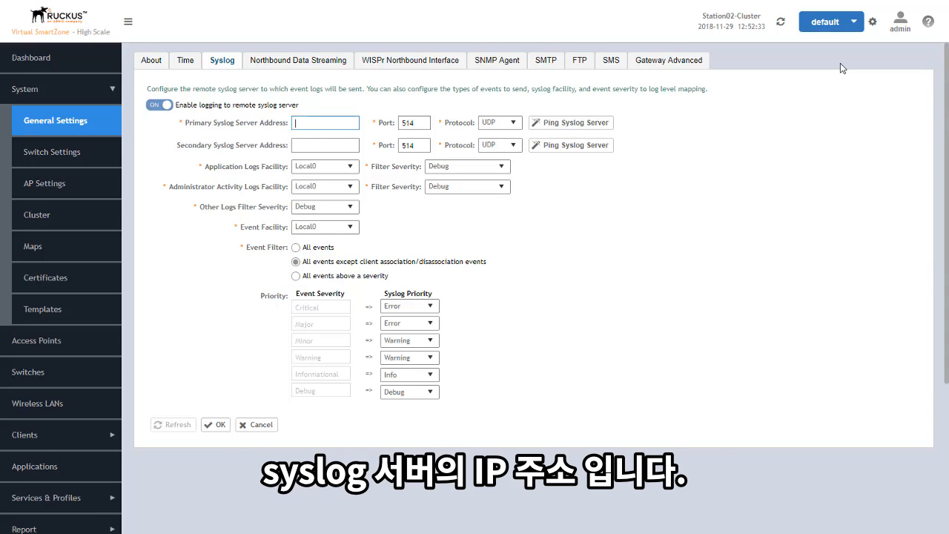
# Step: Check the primary syslog protocol choices and keep UDP
pyautogui.click(512, 123)
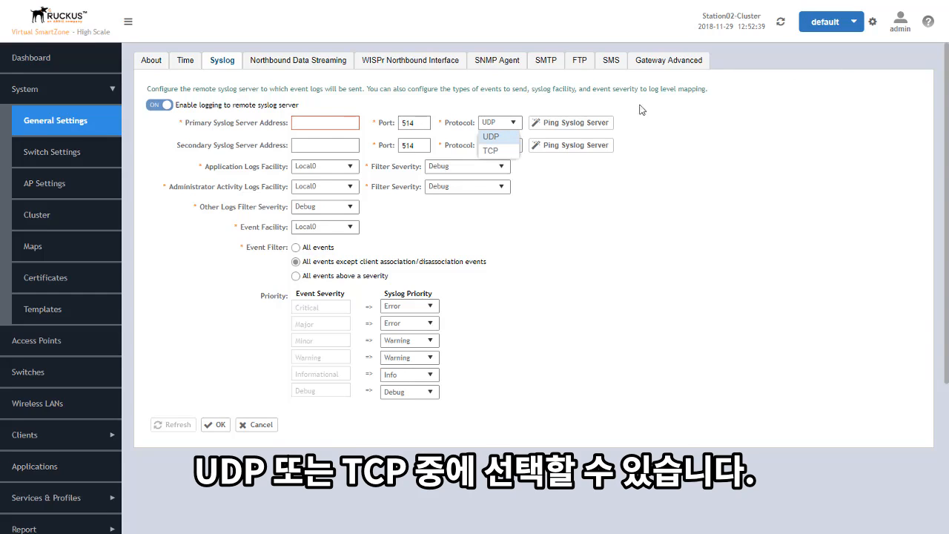
pyautogui.click(725, 115)
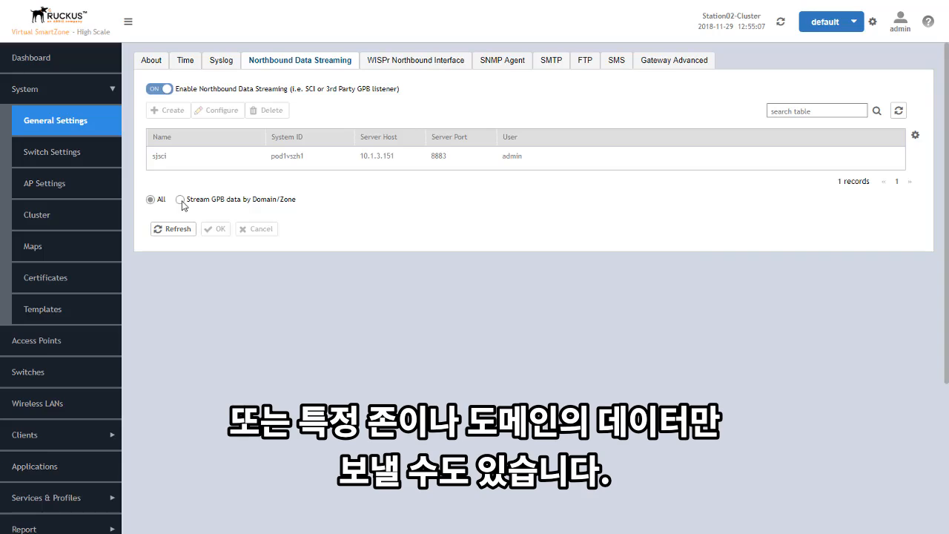
# Step: Set Northbound Data Streaming to stream GPB data by Domain/Zone
pyautogui.click(180, 200)
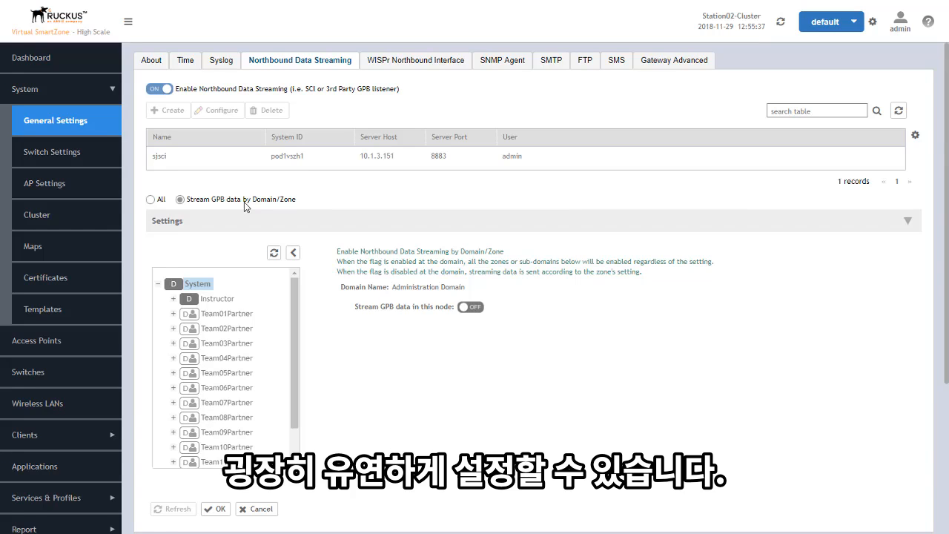
# Step: Review WISPr Northbound portal settings for Team01Partner and System, then view SNMP Agent settings
pyautogui.click(392, 67)
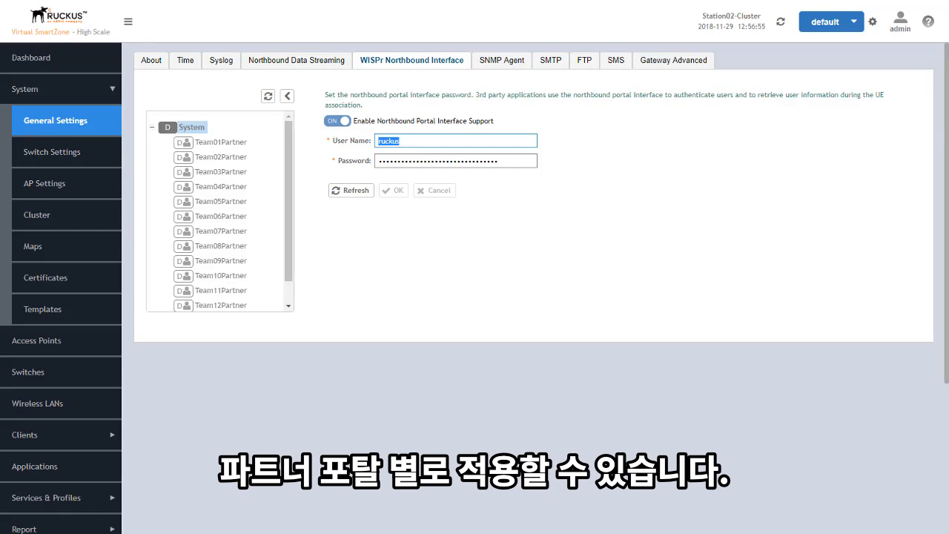
pyautogui.click(226, 148)
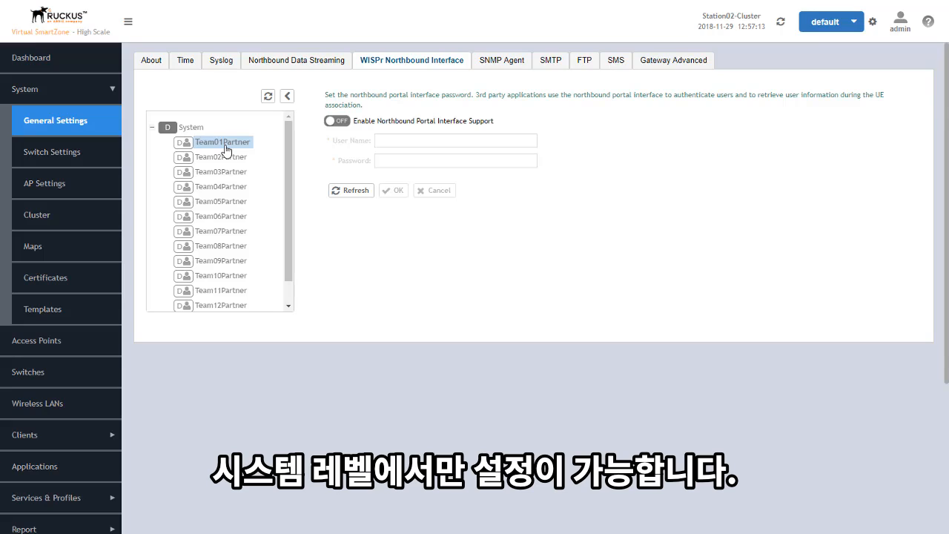
pyautogui.click(193, 128)
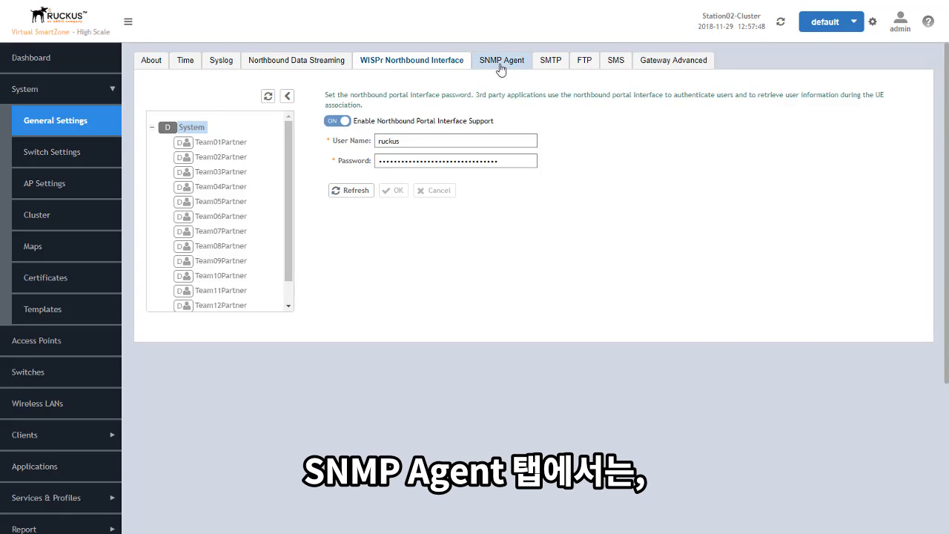
pyautogui.click(500, 66)
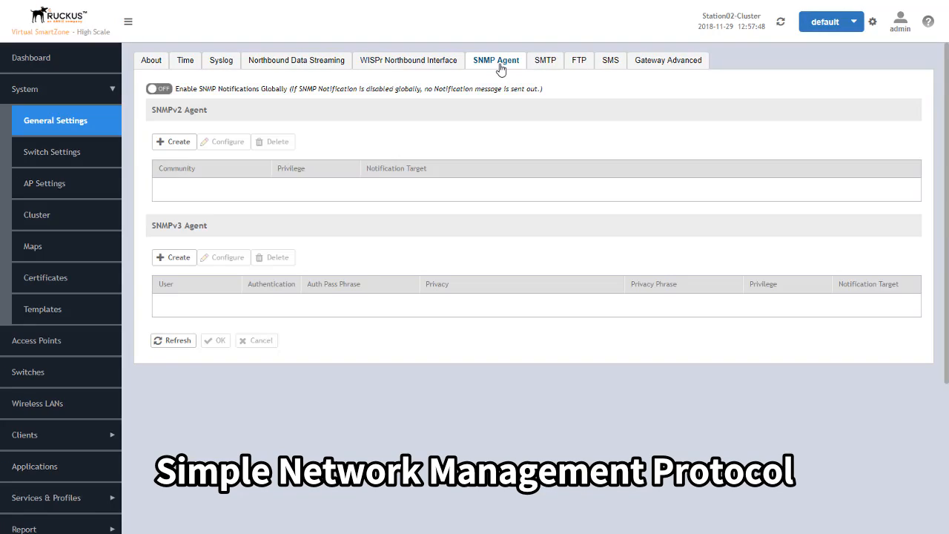
# Step: Turn SNMP notifications on globally, start a new SNMPv2 agent, then view SMTP settings
pyautogui.click(161, 89)
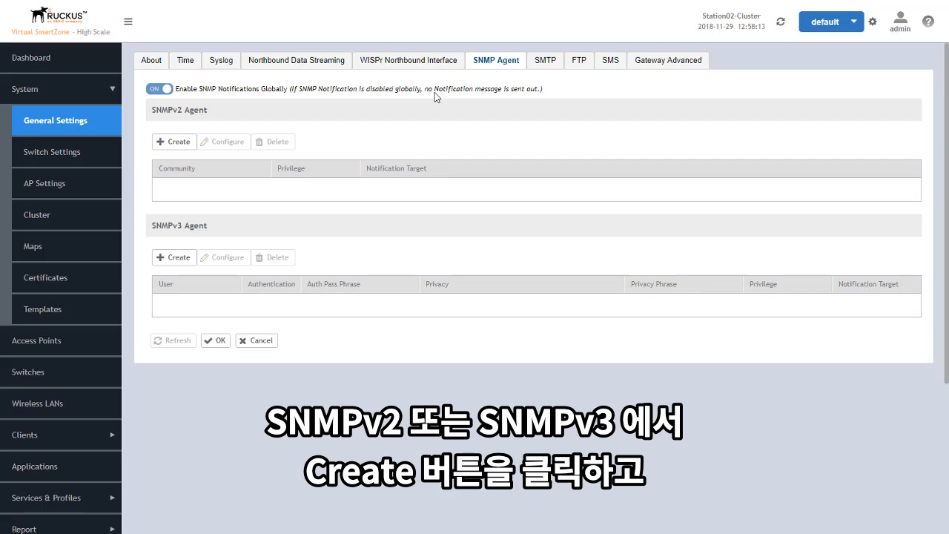
pyautogui.click(174, 141)
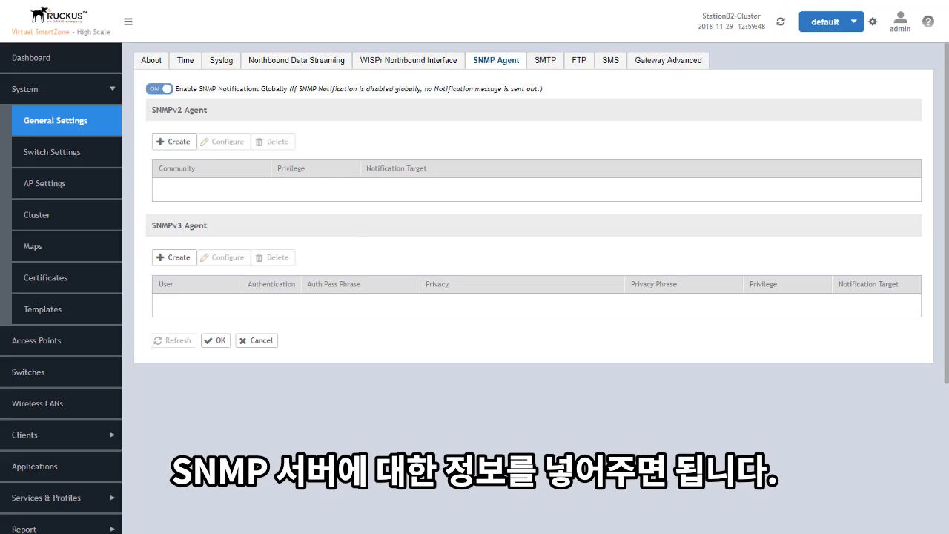
pyautogui.click(548, 66)
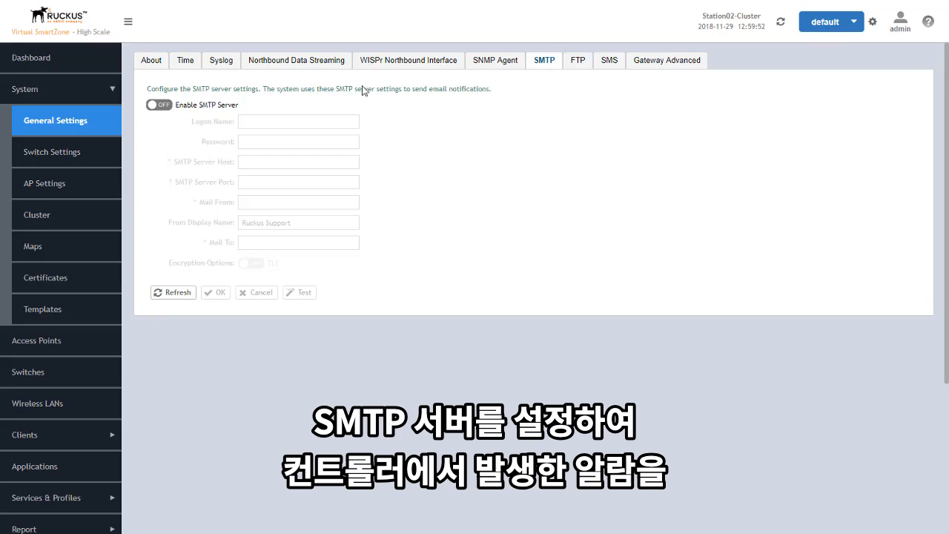
# Step: Turn on the SMTP server, then view the FTP settings with no servers listed
pyautogui.click(165, 108)
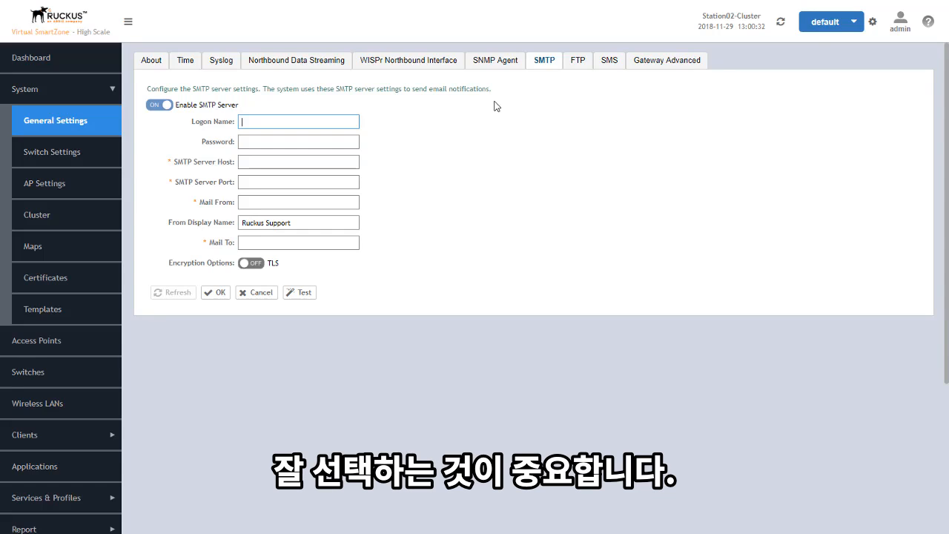
pyautogui.click(583, 64)
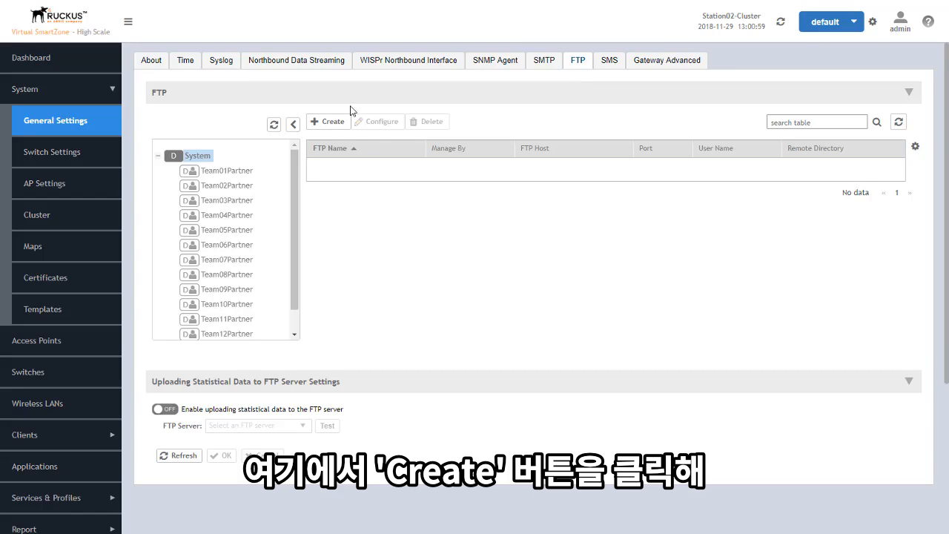
# Step: Preview and cancel the Create FTP Server form, check Team04Partner's FTP settings, then view SMS settings
pyautogui.click(329, 126)
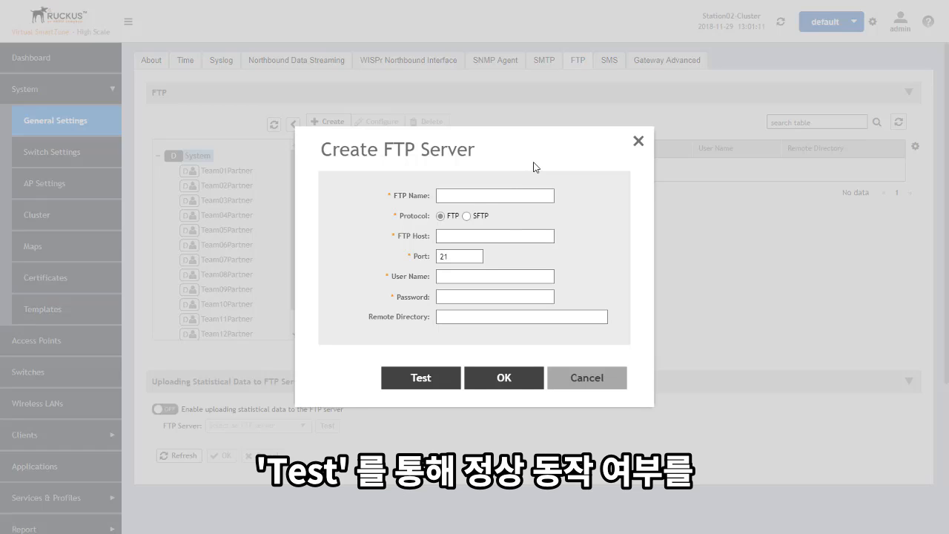
pyautogui.click(586, 377)
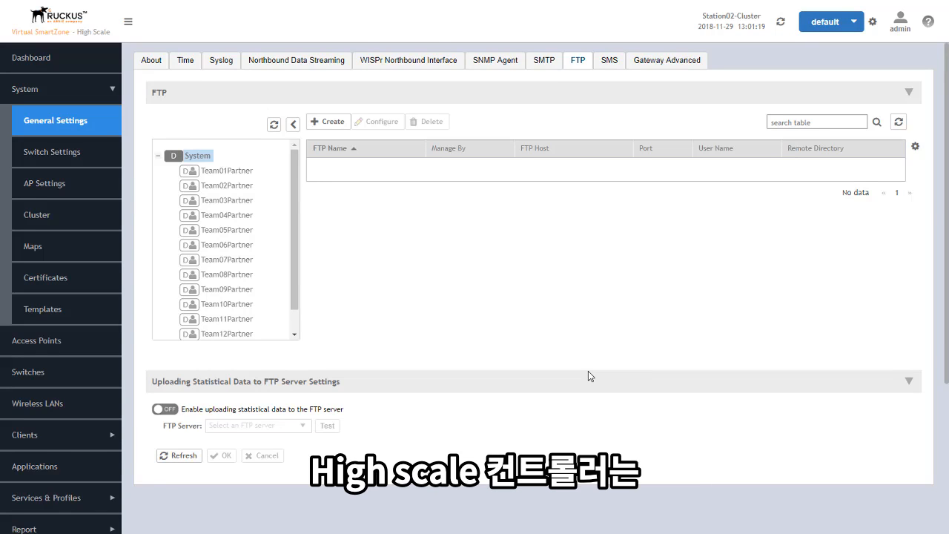
pyautogui.click(219, 217)
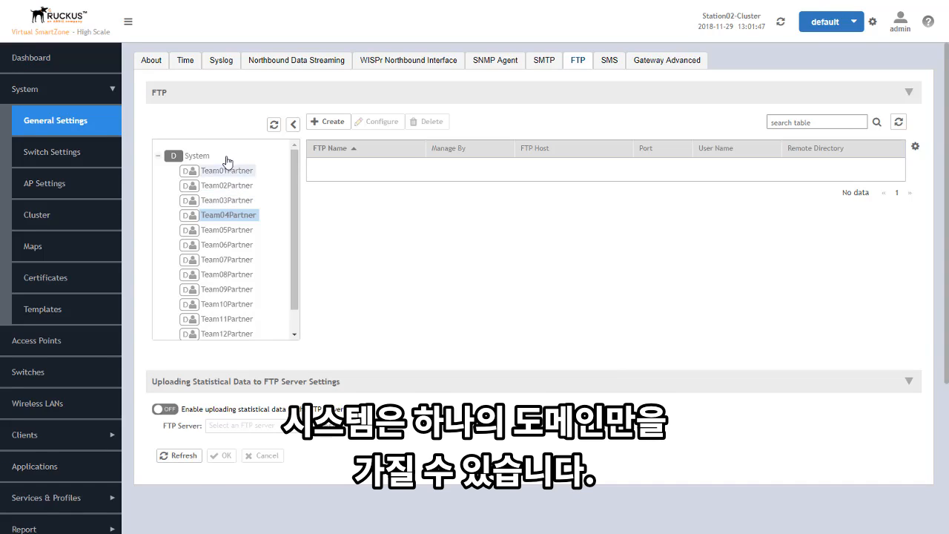
pyautogui.click(196, 157)
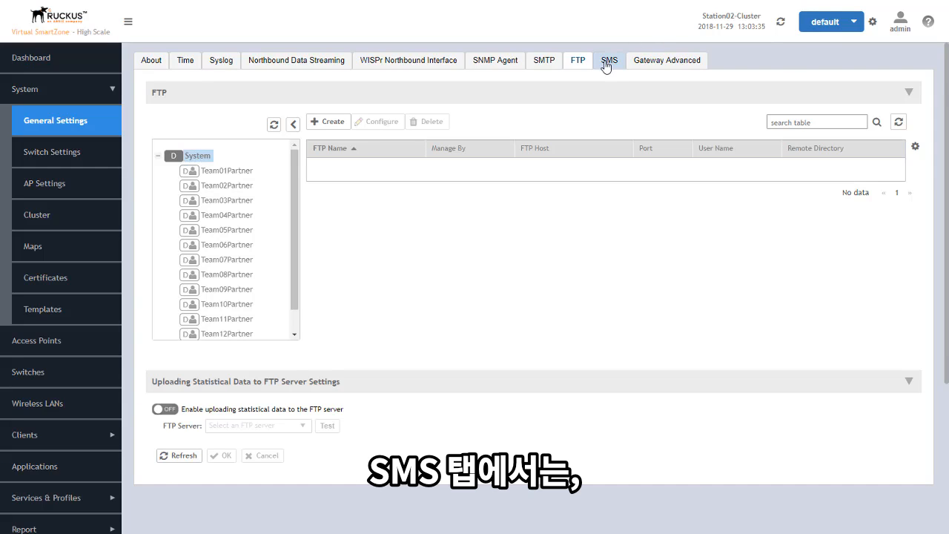
pyautogui.click(607, 63)
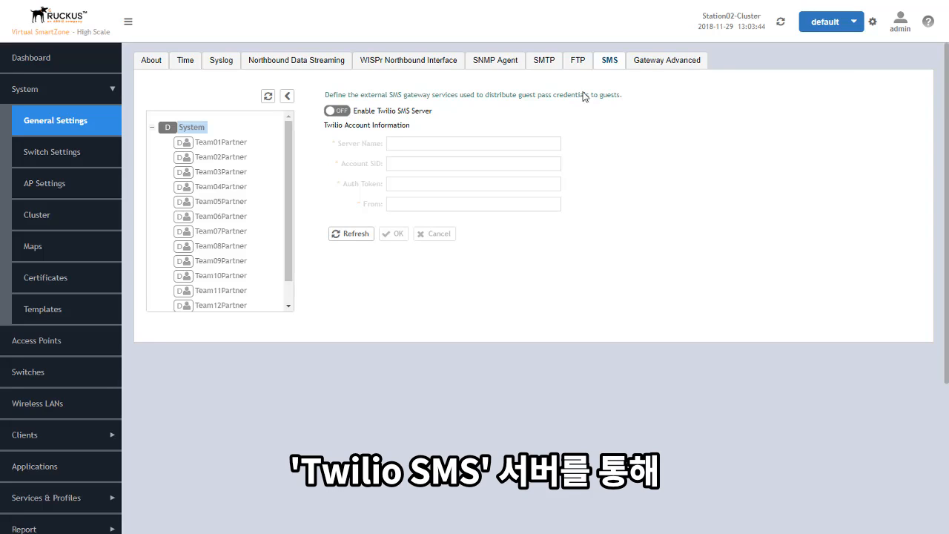
# Step: Turn on the Twilio SMS server and compare SMS settings across Team01–Team04Partner and System
pyautogui.click(342, 111)
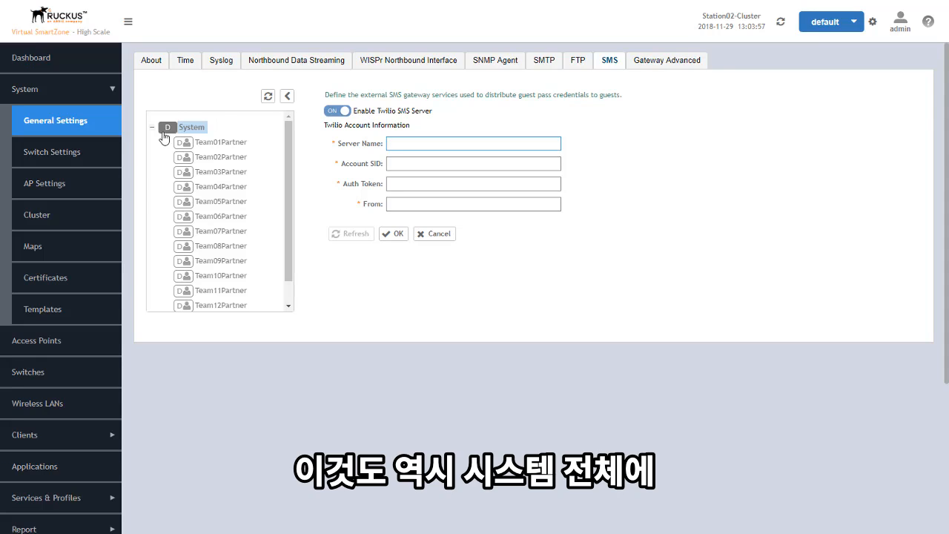
pyautogui.click(208, 145)
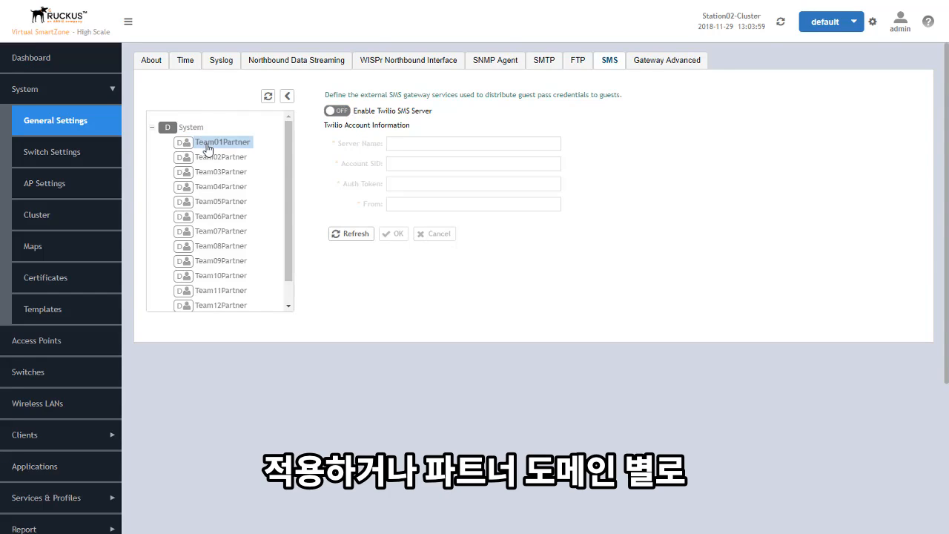
pyautogui.click(209, 158)
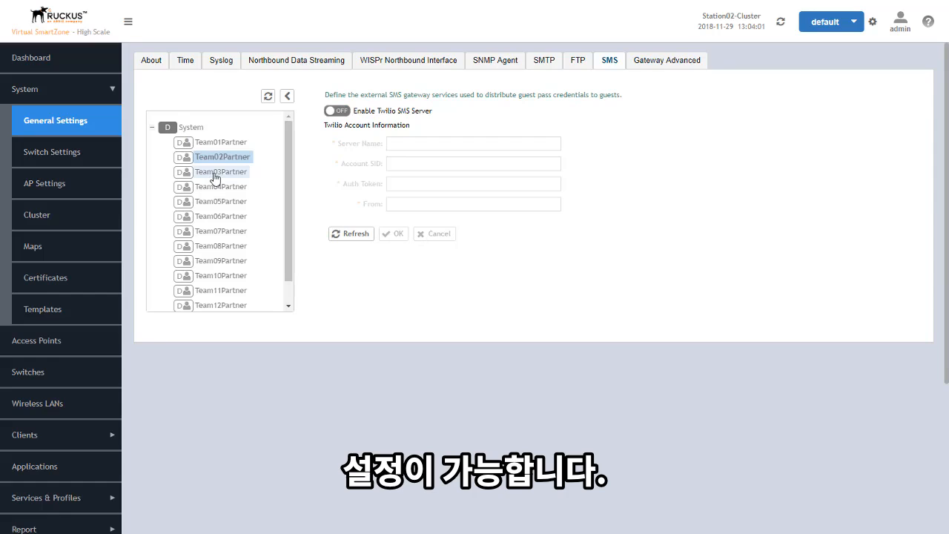
pyautogui.click(214, 173)
pyautogui.click(213, 186)
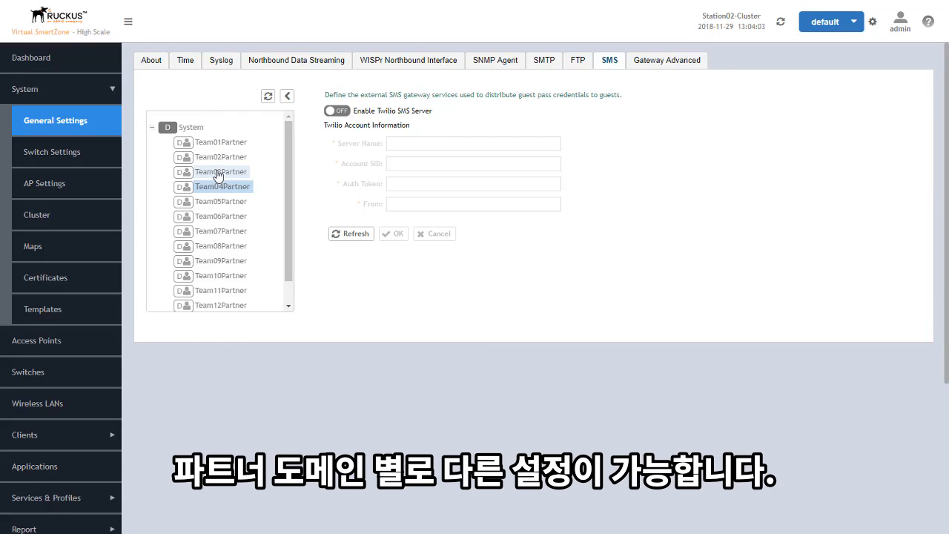
pyautogui.click(218, 175)
pyautogui.click(216, 143)
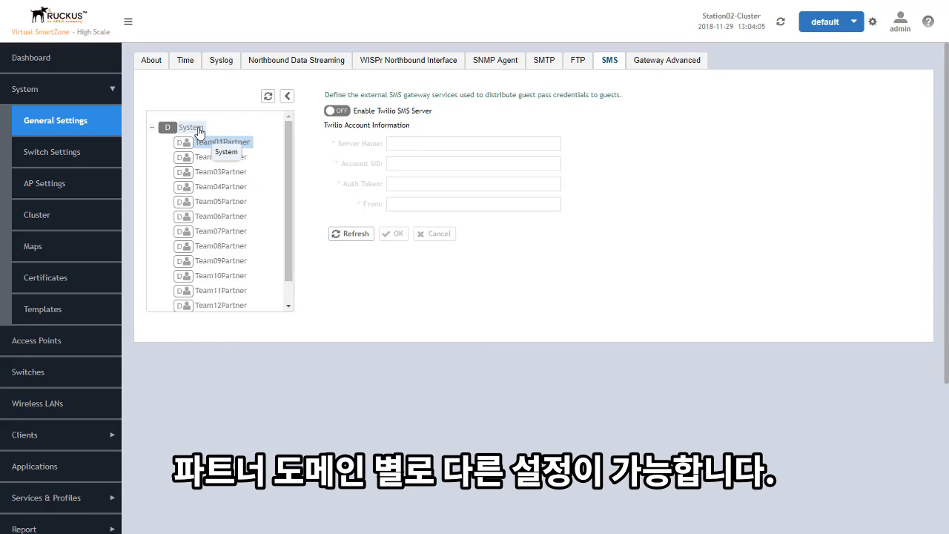
pyautogui.click(199, 131)
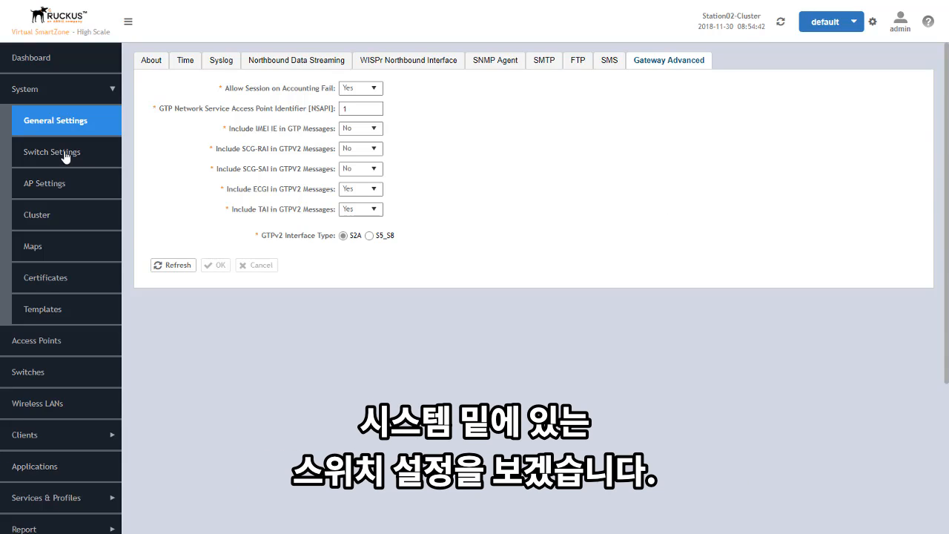
# Step: Open Switch Settings under System to see the empty Switch Registration rules table
pyautogui.click(65, 156)
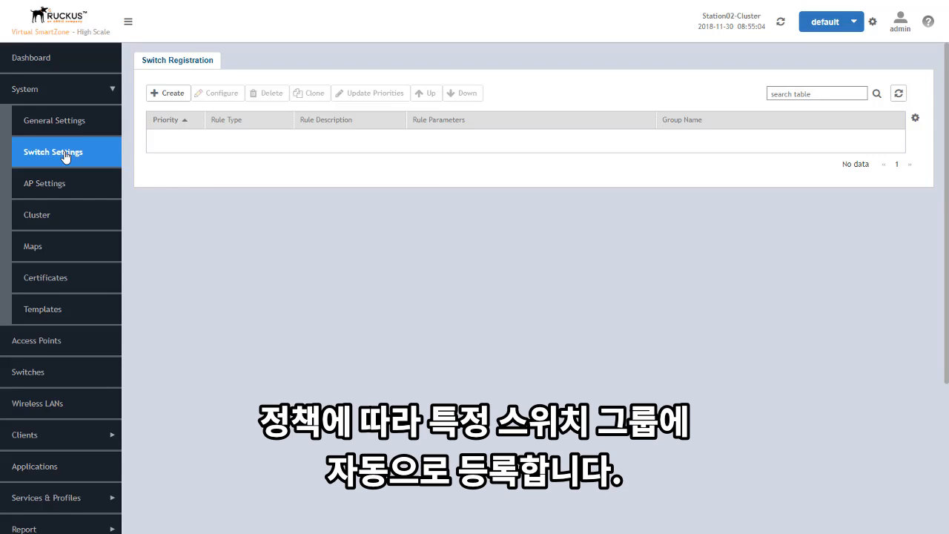
pyautogui.click(170, 97)
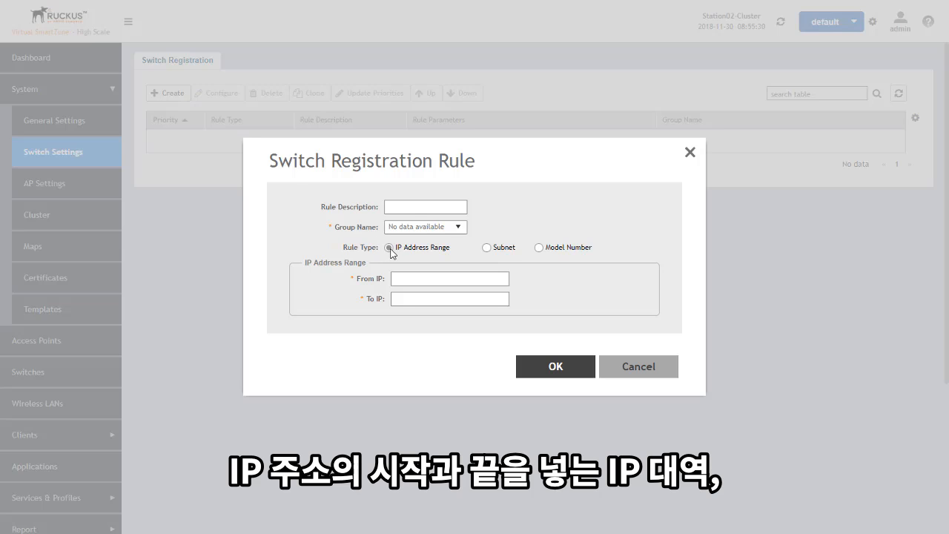
pyautogui.click(487, 250)
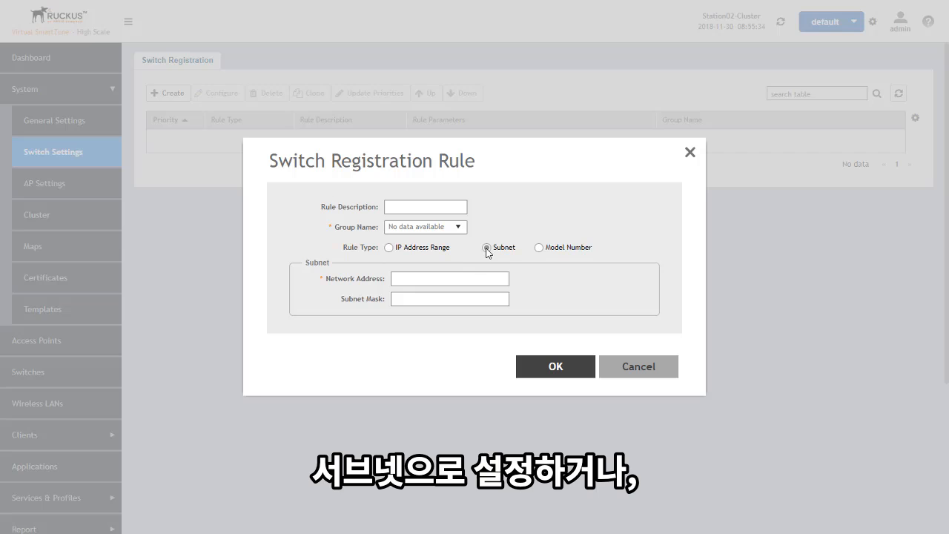
pyautogui.click(539, 249)
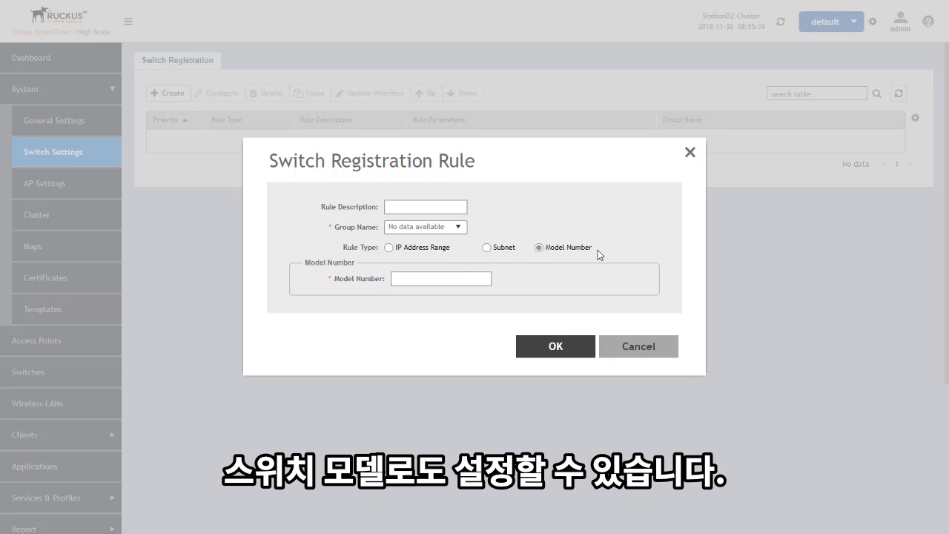
pyautogui.click(648, 349)
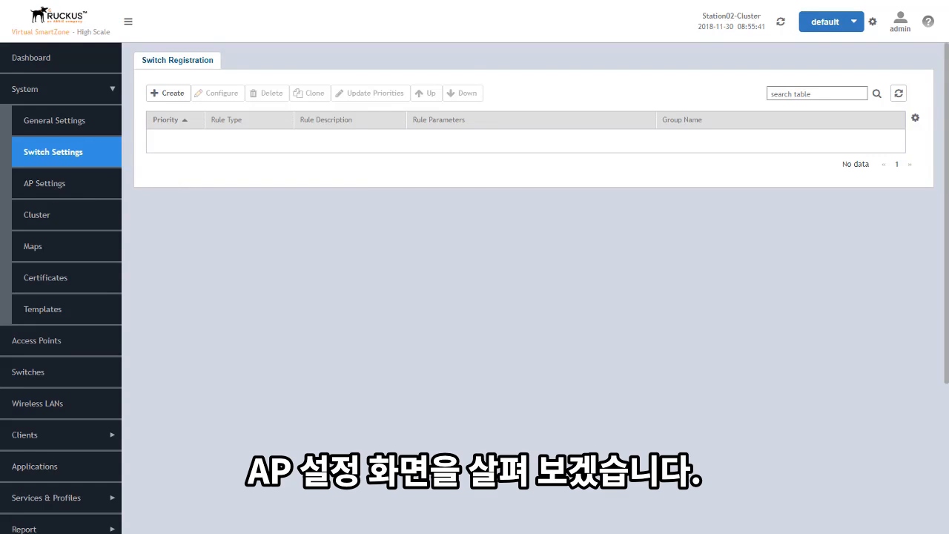
# Step: Go to System AP Settings, AP Registration tab, and start a new AP registration rule
pyautogui.click(80, 197)
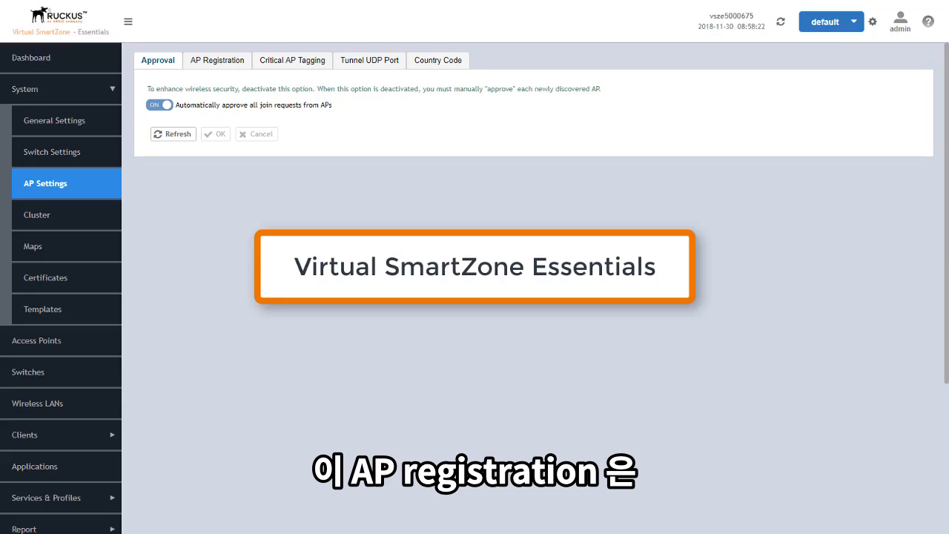
pyautogui.click(227, 65)
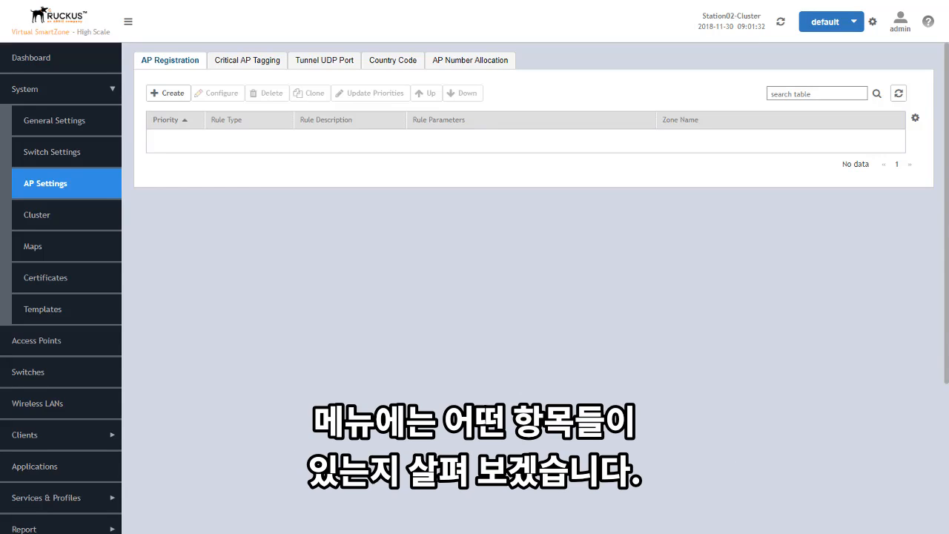
pyautogui.click(171, 95)
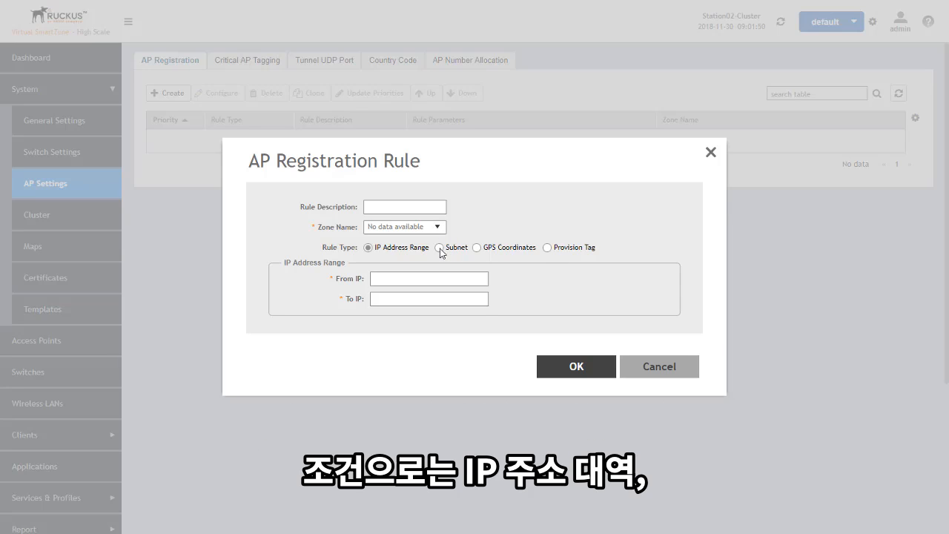
# Step: Try the Subnet, GPS Coordinates and Provision Tag rule types, then cancel the rule unsaved
pyautogui.click(441, 249)
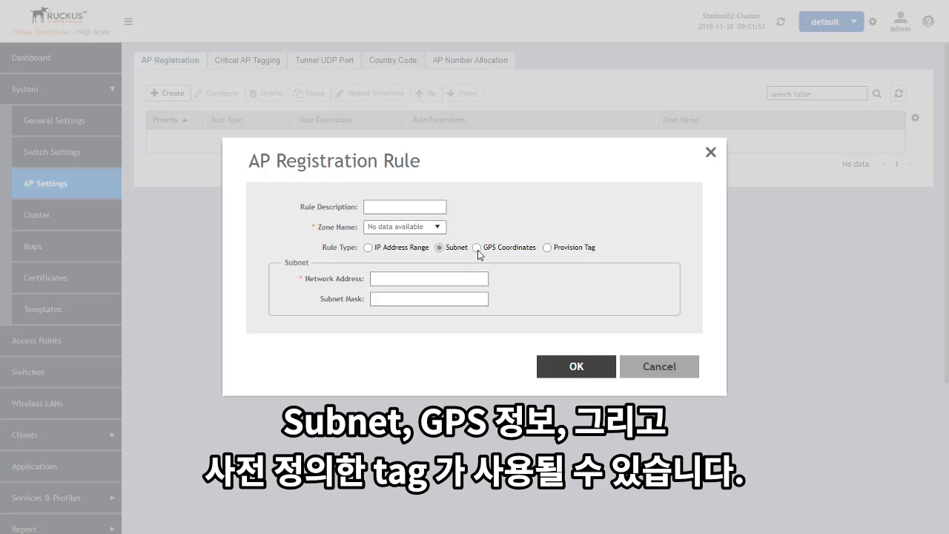
pyautogui.click(476, 248)
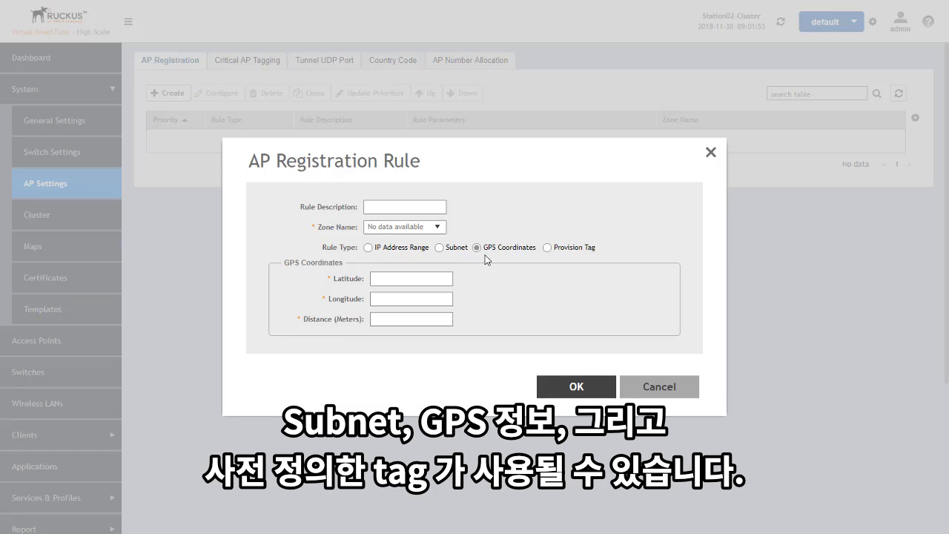
pyautogui.click(547, 247)
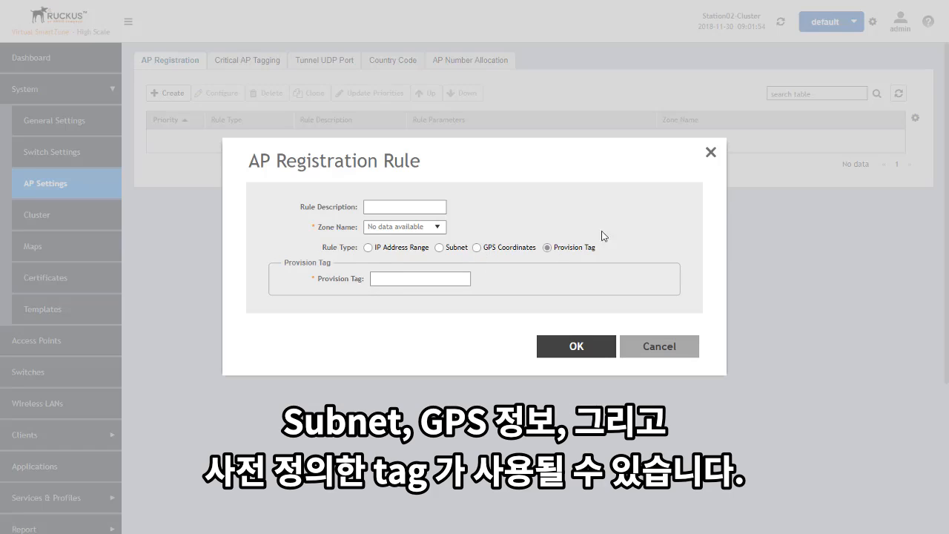
pyautogui.click(677, 346)
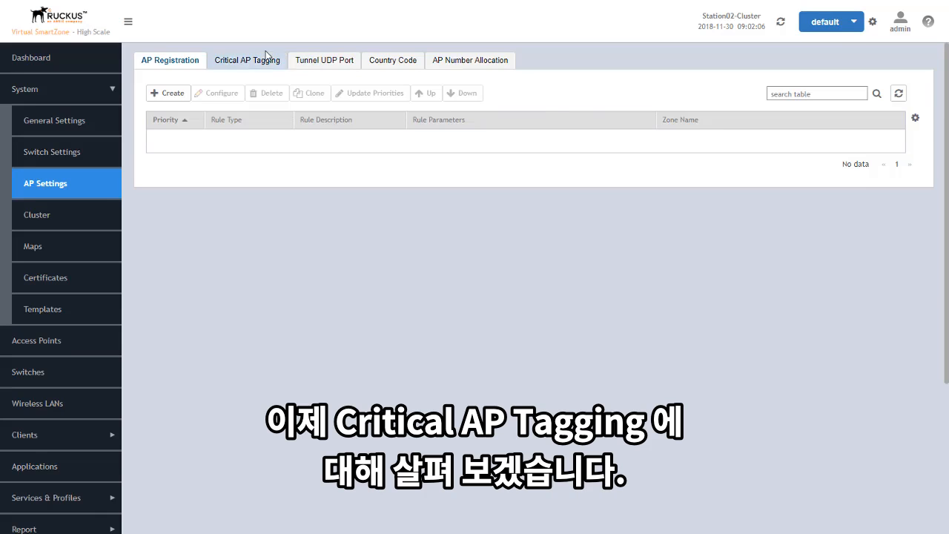
# Step: Enable Critical AP auto tagging with the Daily Data Traffic Bytes Exceeds Threshold rule, unit GB
pyautogui.click(260, 58)
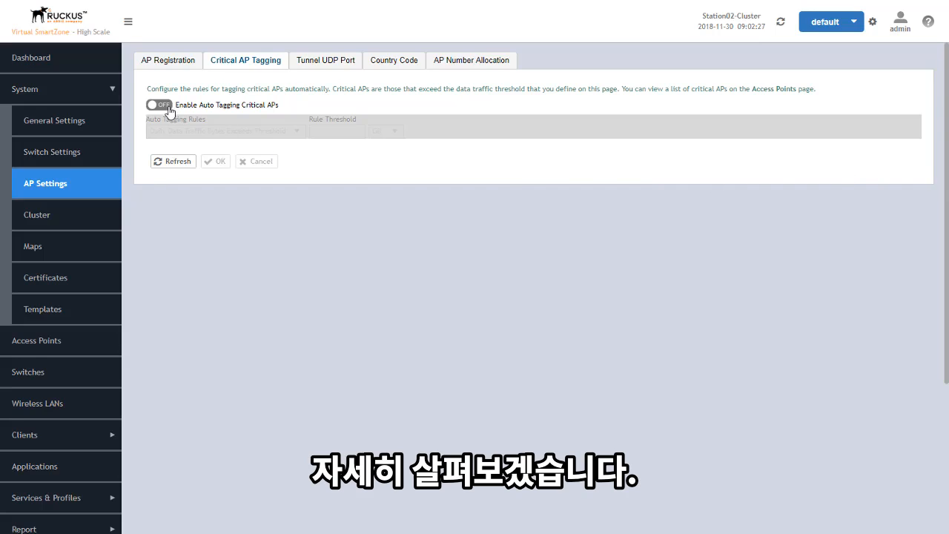
pyautogui.click(160, 105)
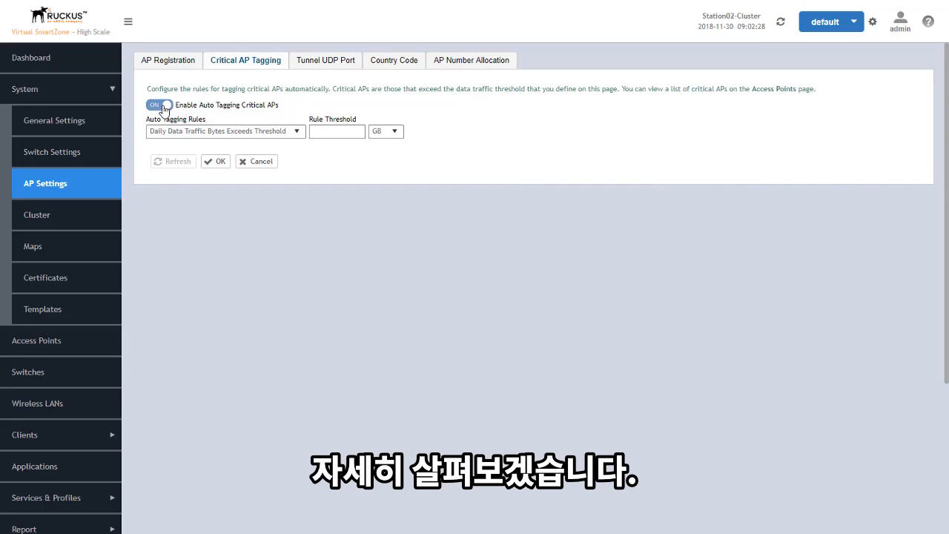
pyautogui.click(297, 134)
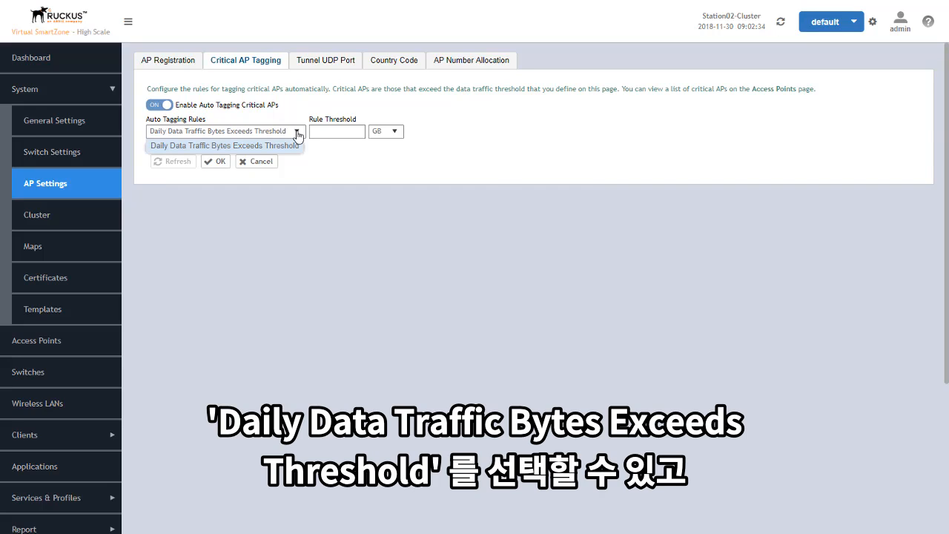
pyautogui.click(344, 131)
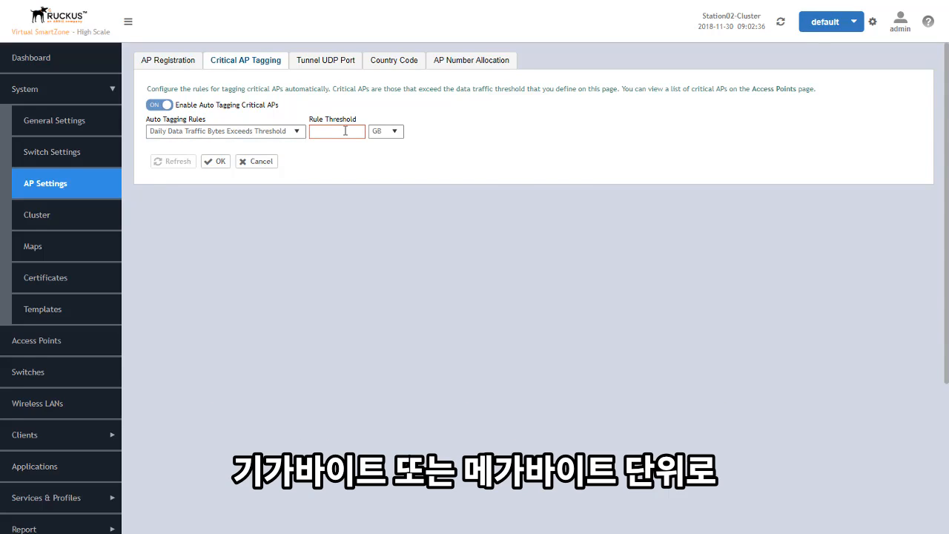
pyautogui.click(397, 133)
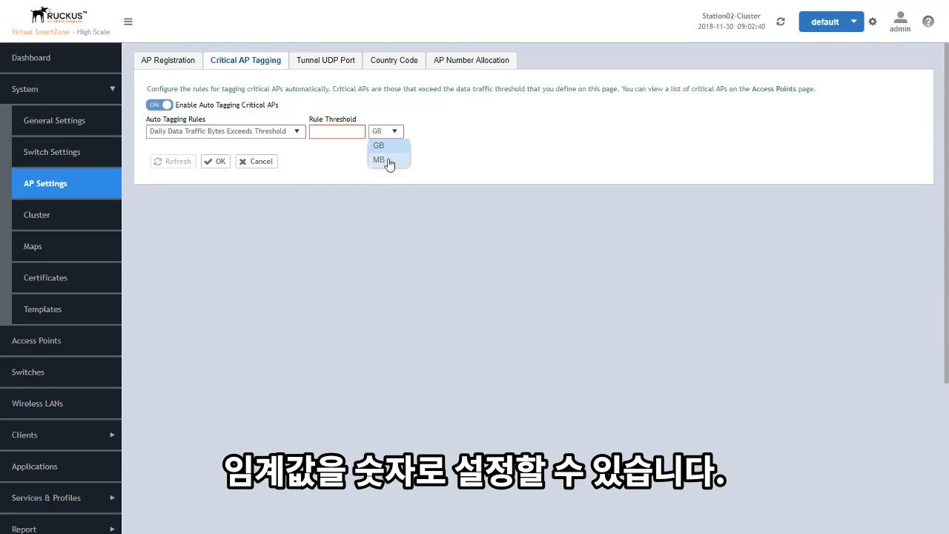
pyautogui.click(387, 159)
pyautogui.click(395, 134)
pyautogui.click(390, 146)
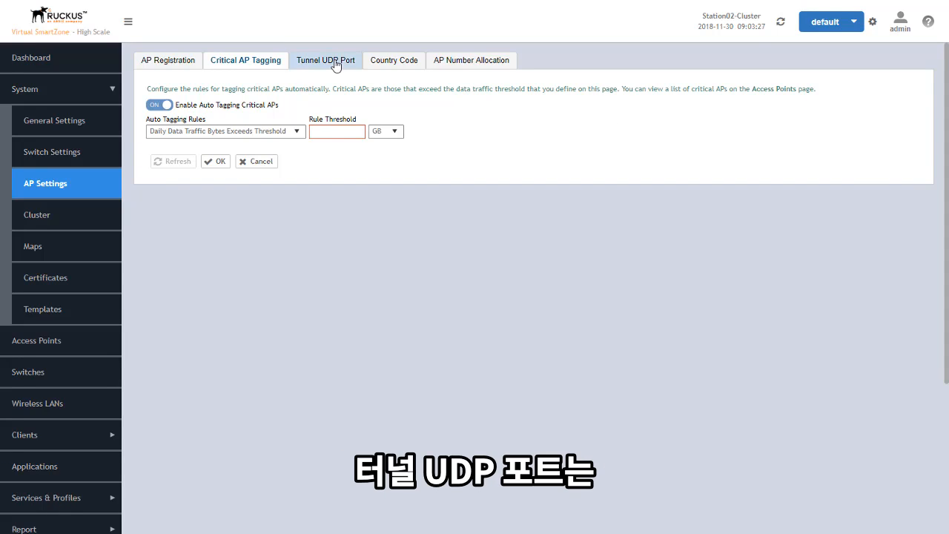
# Step: Enter 23233 as the Tunnel UDP Port
pyautogui.click(325, 60)
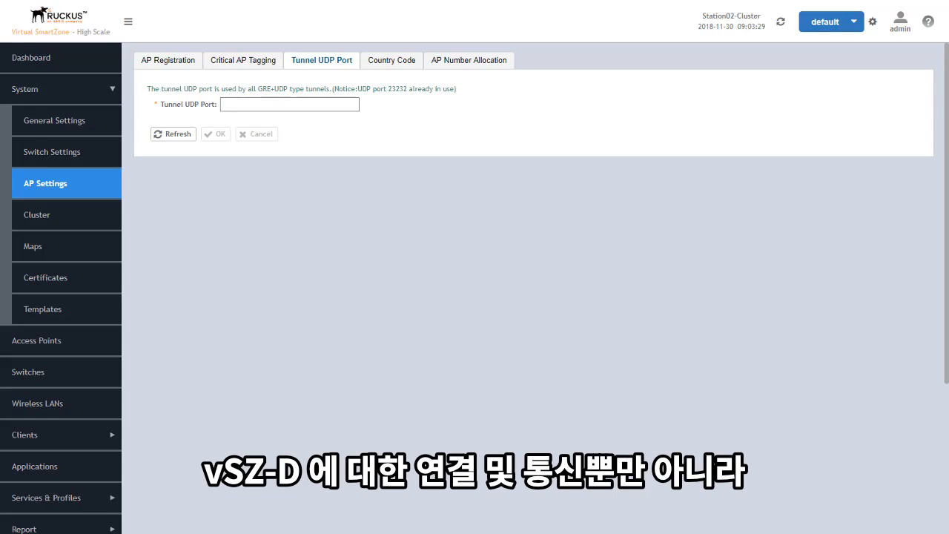
pyautogui.write('23233')
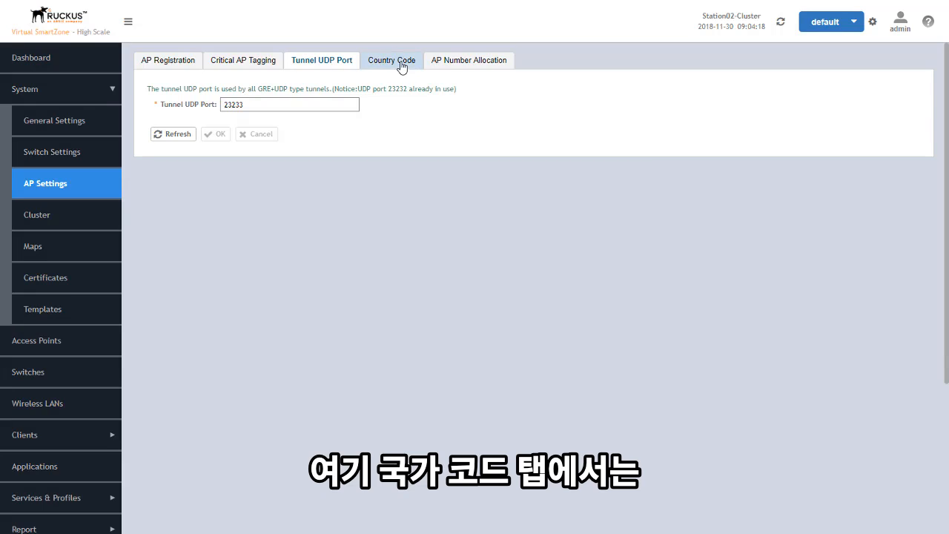
# Step: Confirm the country code is United States, then view the AP Number Allocation settings
pyautogui.click(402, 65)
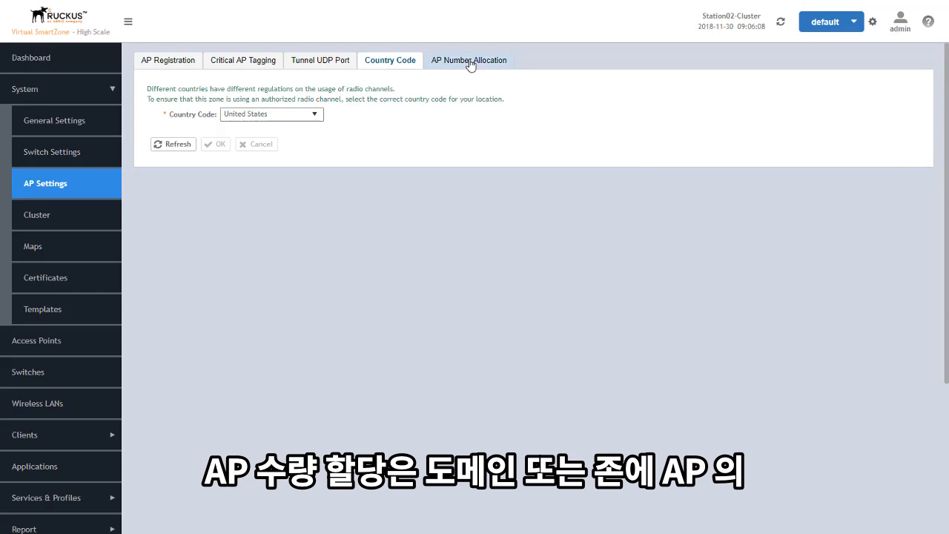
pyautogui.click(478, 68)
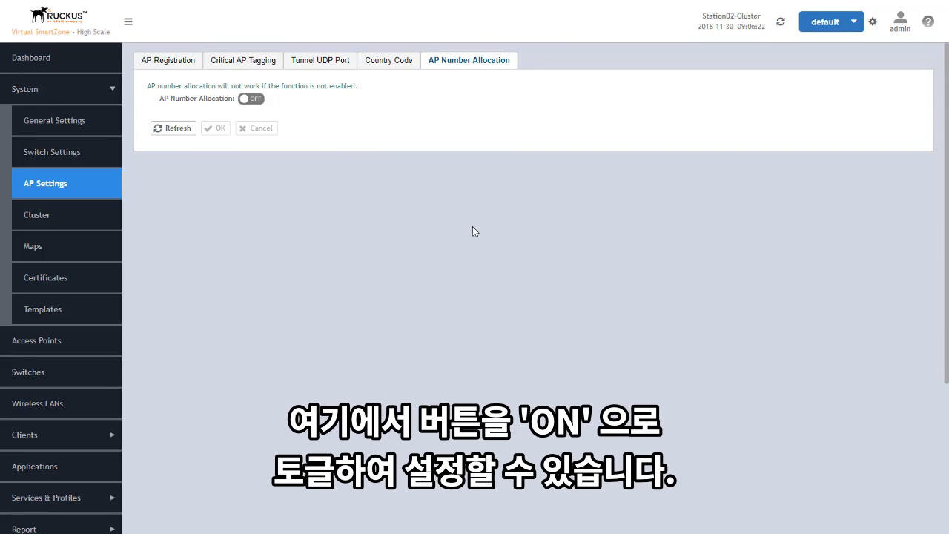
# Step: Switch AP Number Allocation on and confirm with OK
pyautogui.click(250, 99)
pyautogui.click(217, 131)
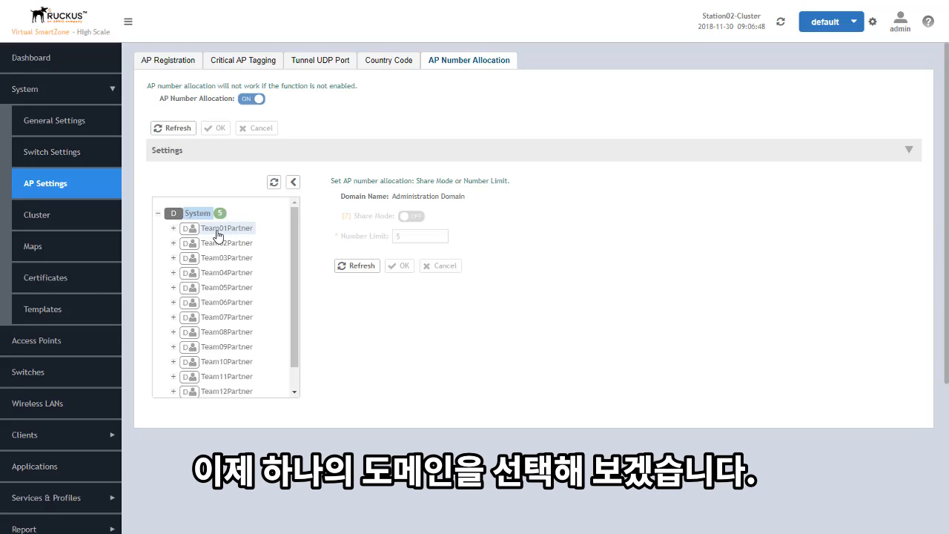
# Step: Turn Share Mode off for Team01Partner with a Number Limit of 3, then go to Cluster
pyautogui.click(218, 233)
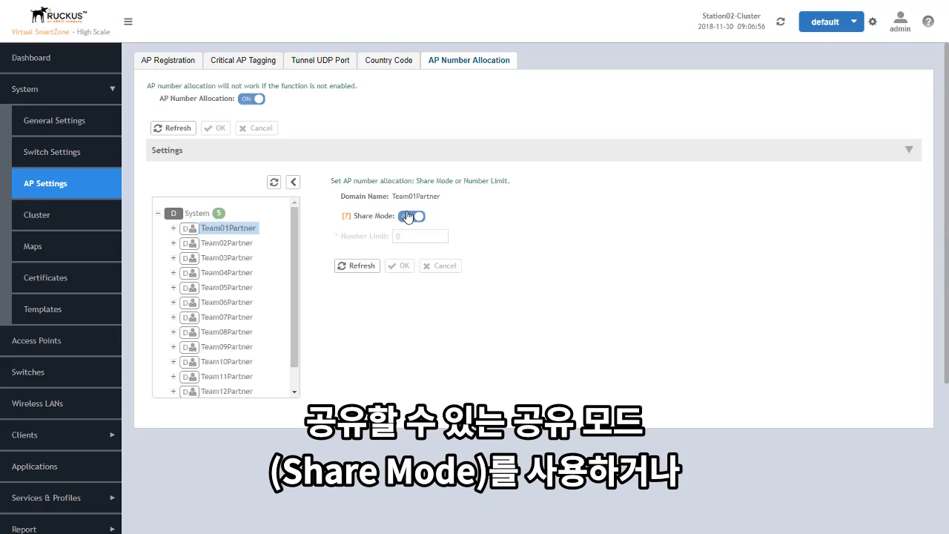
pyautogui.click(411, 216)
pyautogui.moveTo(399, 235); pyautogui.dragTo(390, 237)
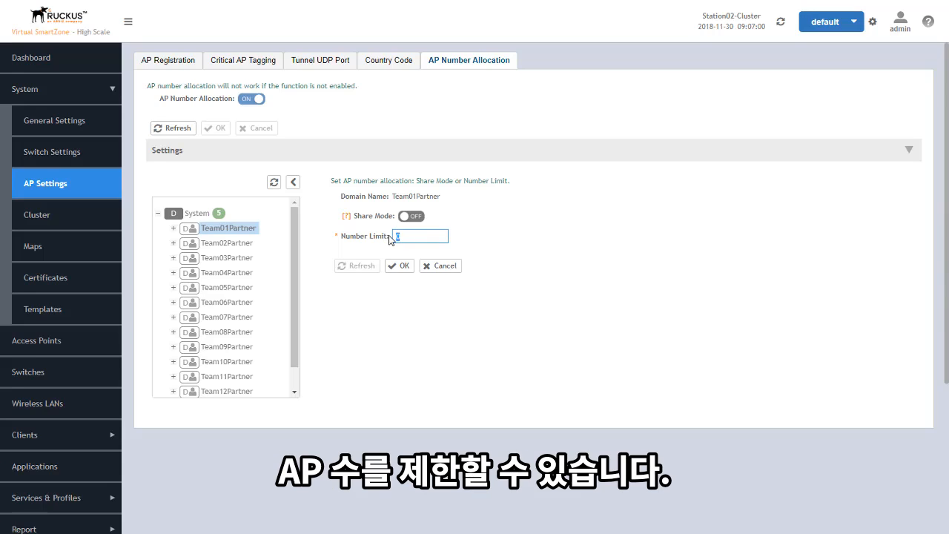
pyautogui.write('3')
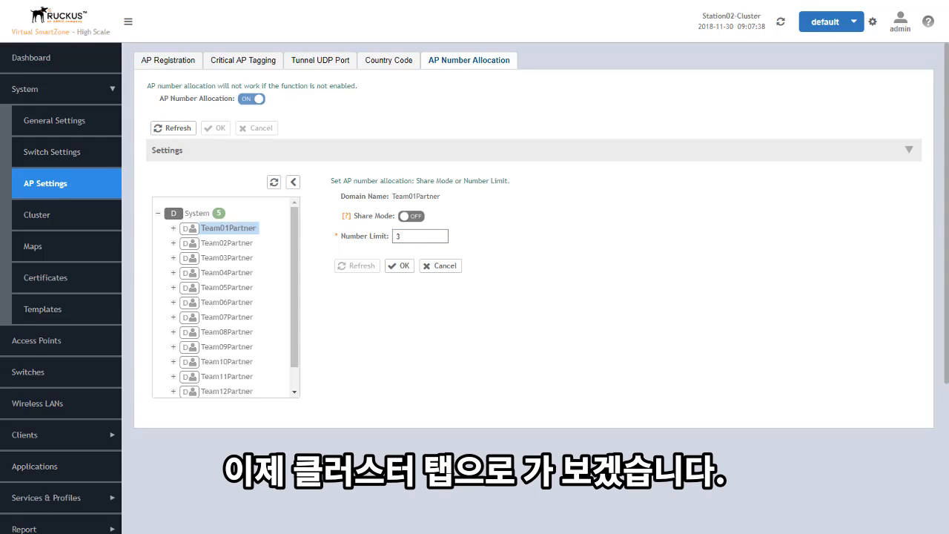
pyautogui.click(28, 215)
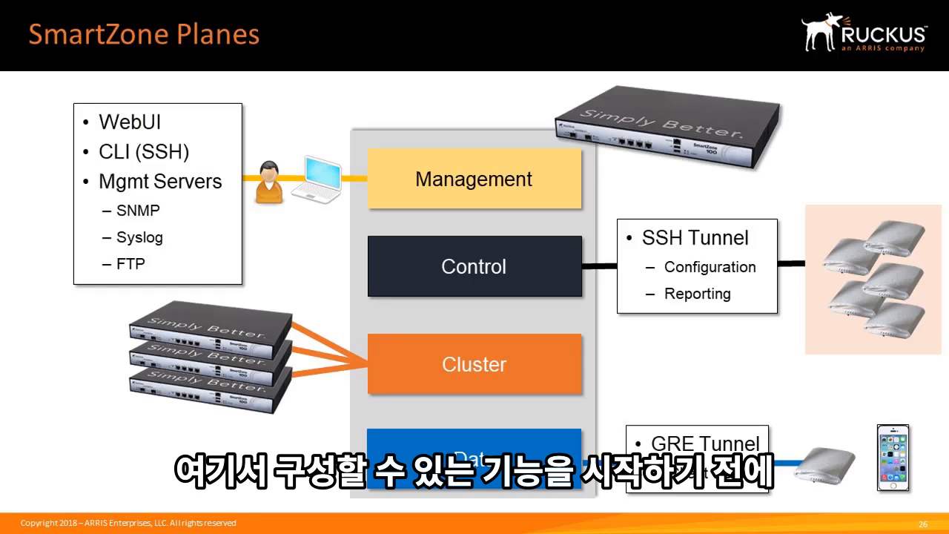
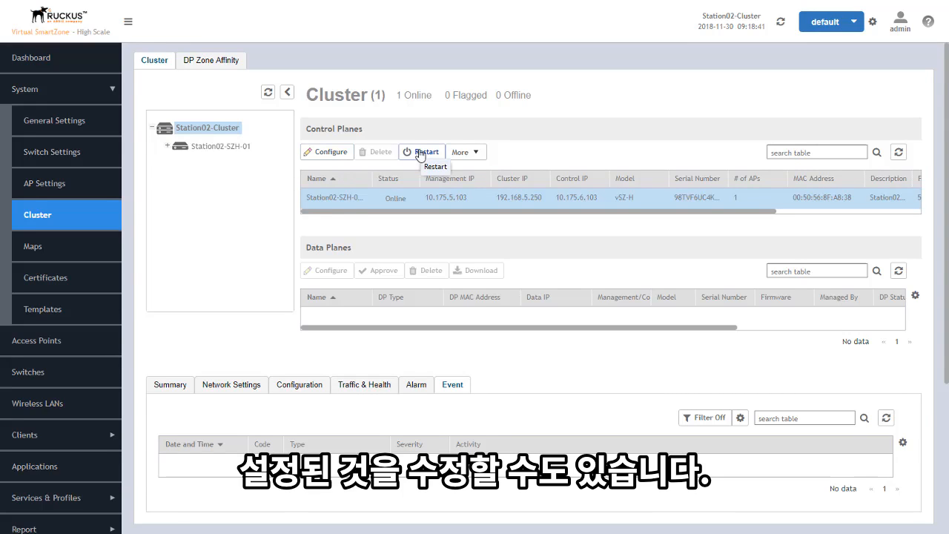
# Step: Check the control plane's extra actions, then open Station02's control plane network settings
pyautogui.click(478, 152)
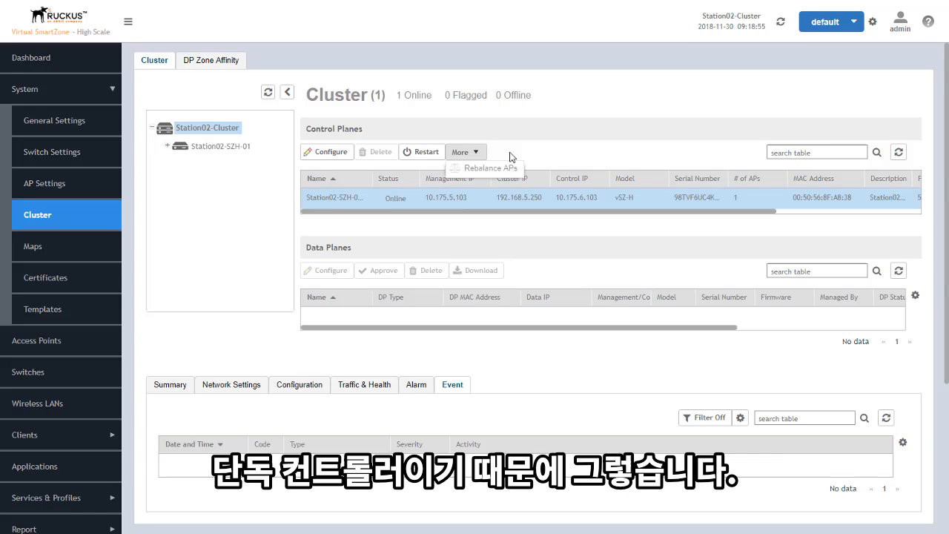
pyautogui.click(331, 151)
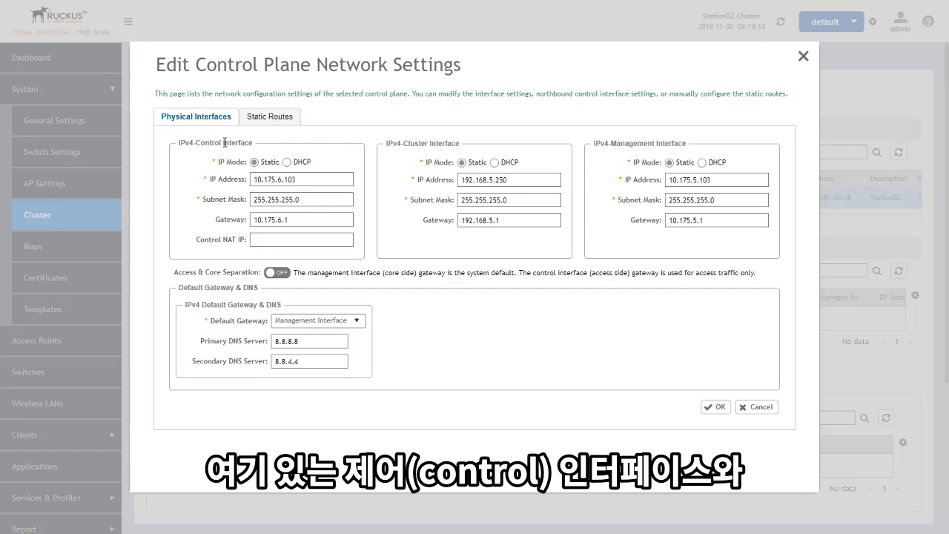
# Step: Review the control and management interface addresses and the Static Routes tab, then cancel
pyautogui.moveTo(410, 140); pyautogui.dragTo(386, 140)
pyautogui.moveTo(612, 143); pyautogui.dragTo(667, 143)
pyautogui.click(740, 147)
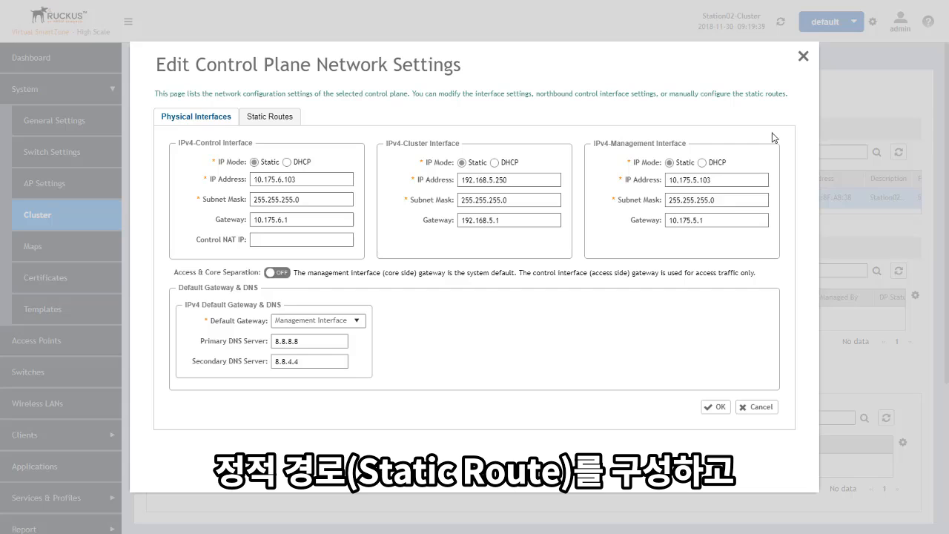
pyautogui.click(267, 117)
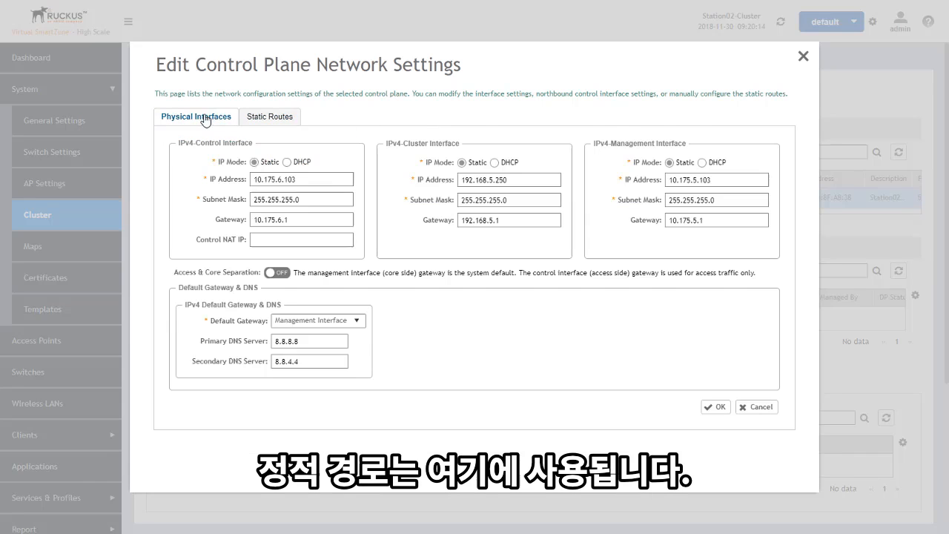
pyautogui.click(761, 407)
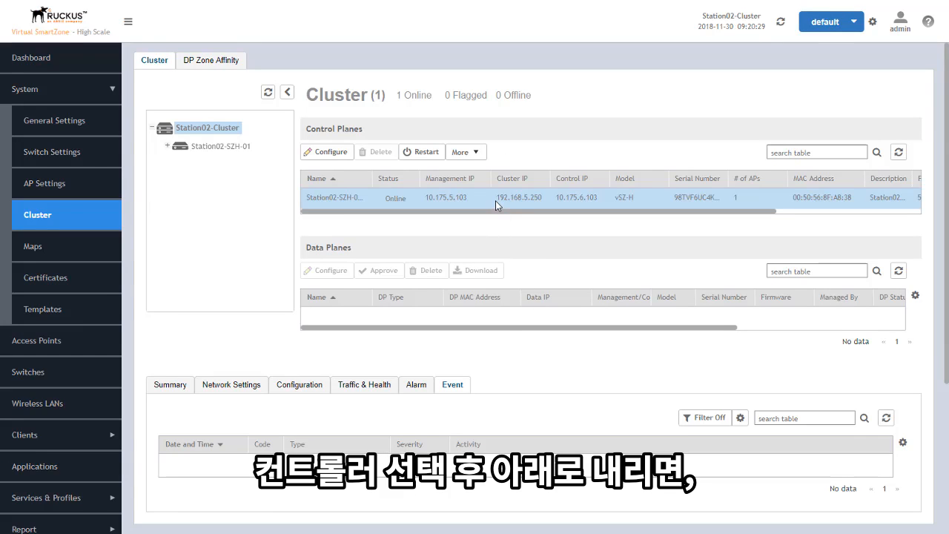
# Step: Browse the controller's Summary, Network Settings and Configuration tabs, ending on Traffic & Health CPU charts
pyautogui.scroll(-5, 510, 359)
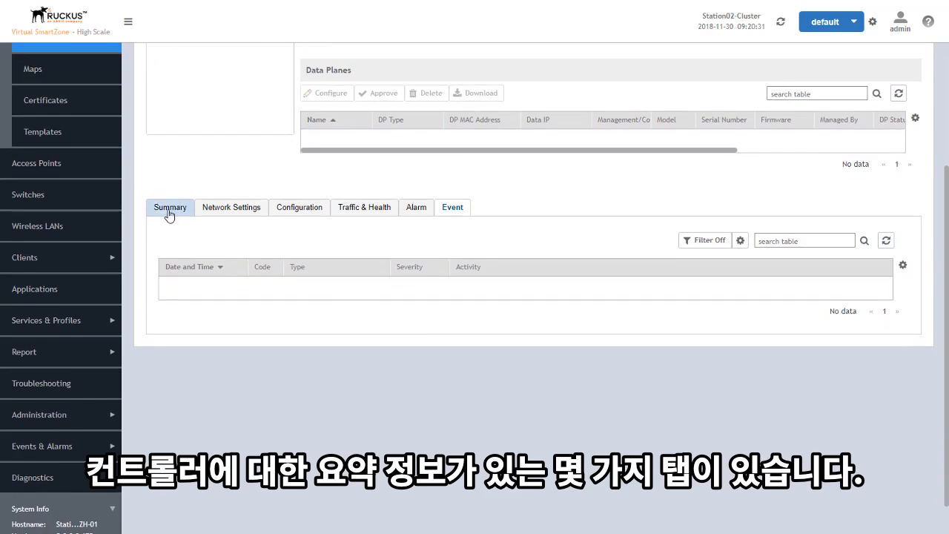
pyautogui.click(166, 210)
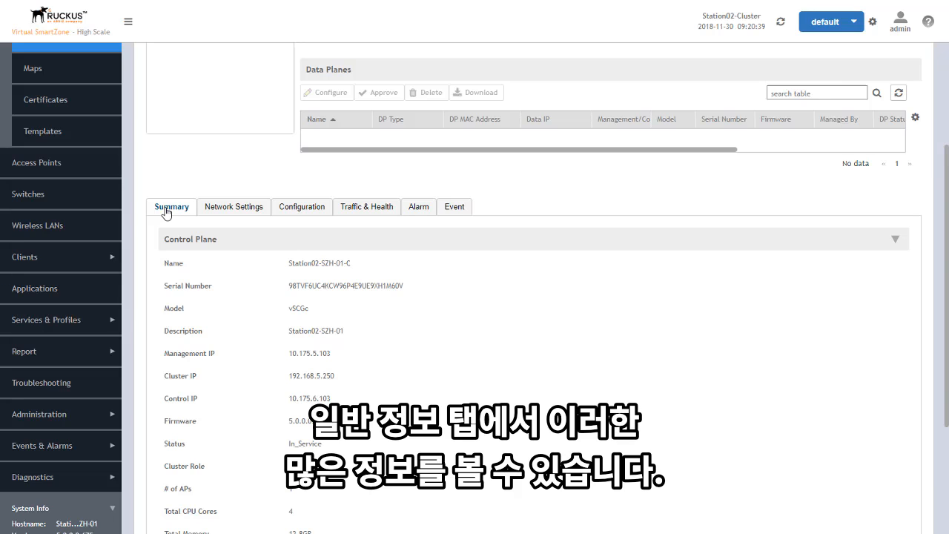
pyautogui.click(227, 213)
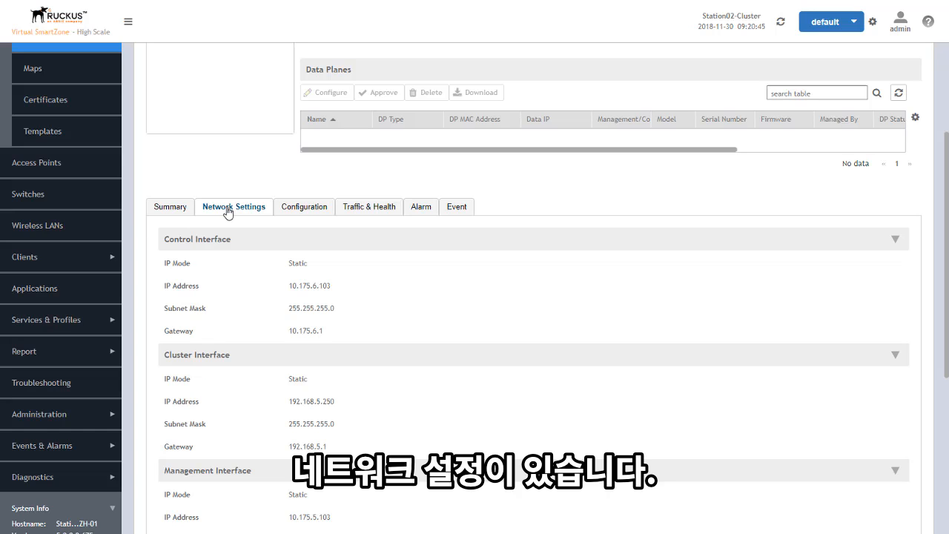
pyautogui.click(316, 210)
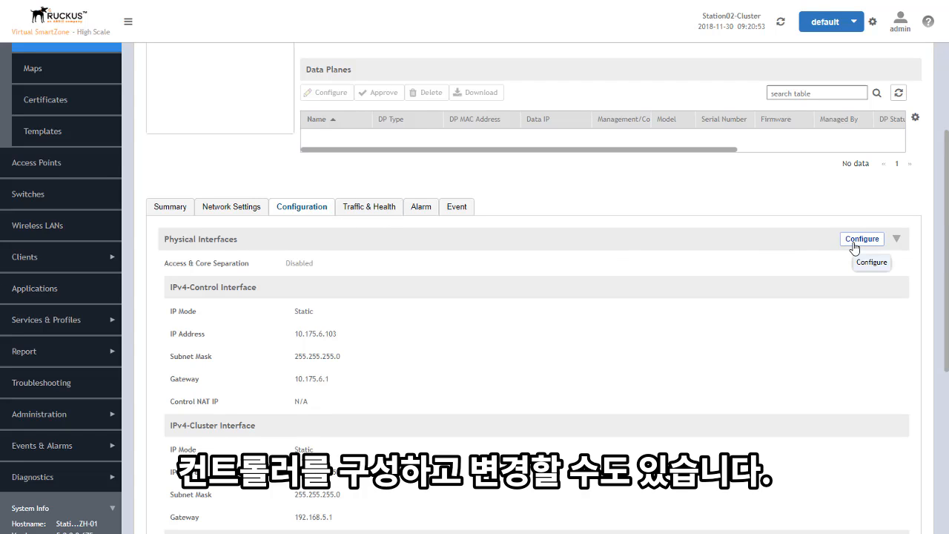
pyautogui.scroll(-1, 377, 325)
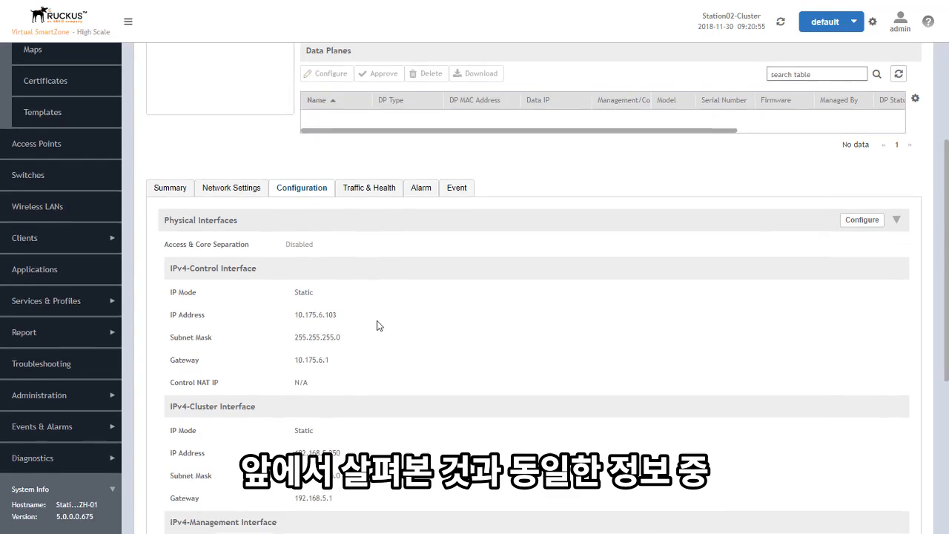
pyautogui.scroll(-3, 376, 325)
pyautogui.scroll(5, 376, 311)
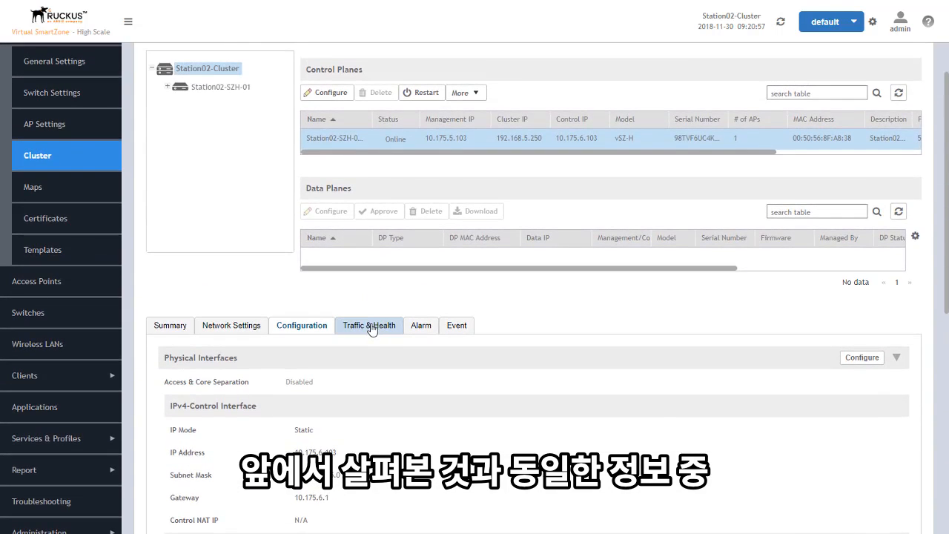
pyautogui.click(371, 327)
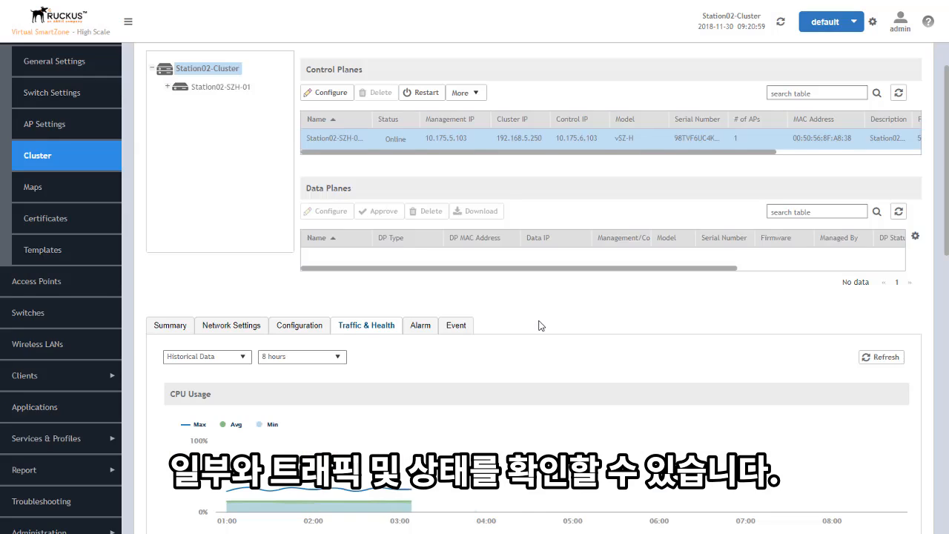
# Step: Check the controller's empty Alarm and Event tabs and return to the page top
pyautogui.scroll(-5, 539, 324)
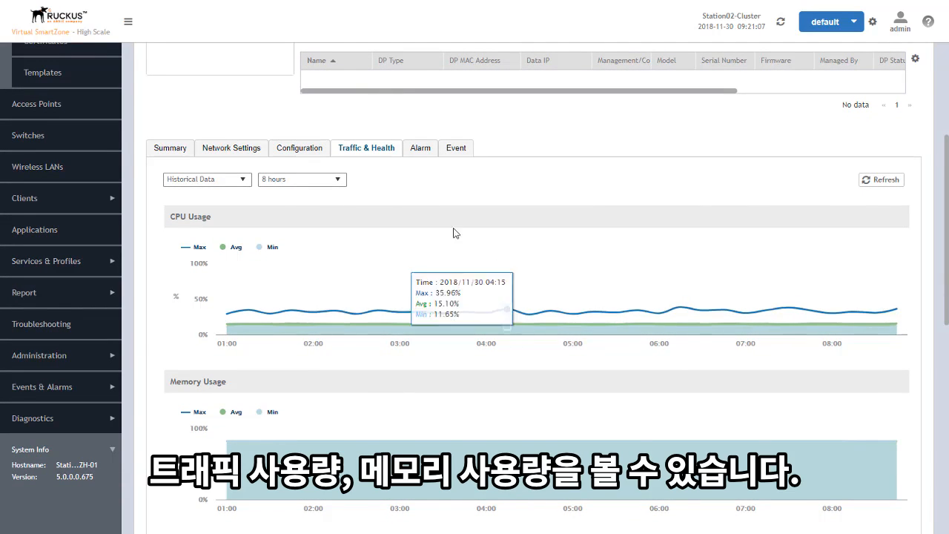
pyautogui.click(419, 152)
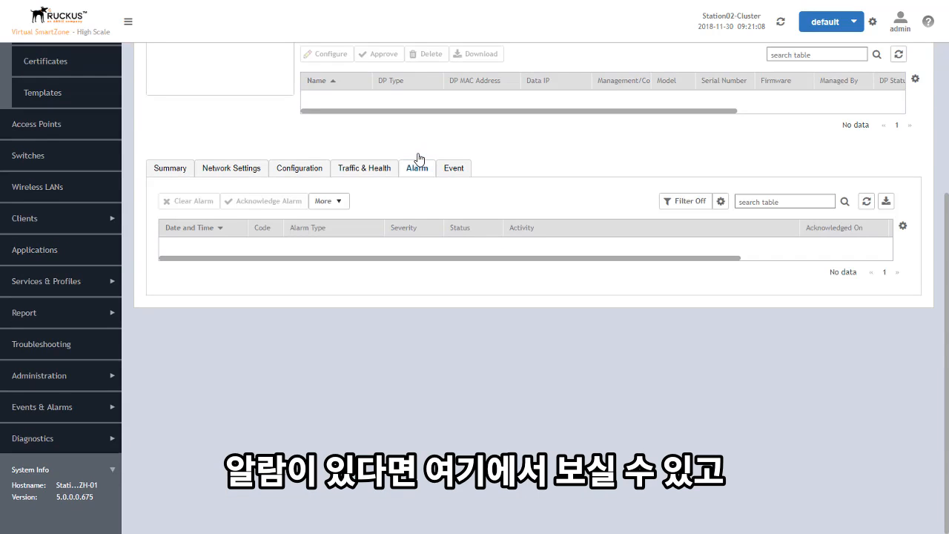
pyautogui.click(455, 170)
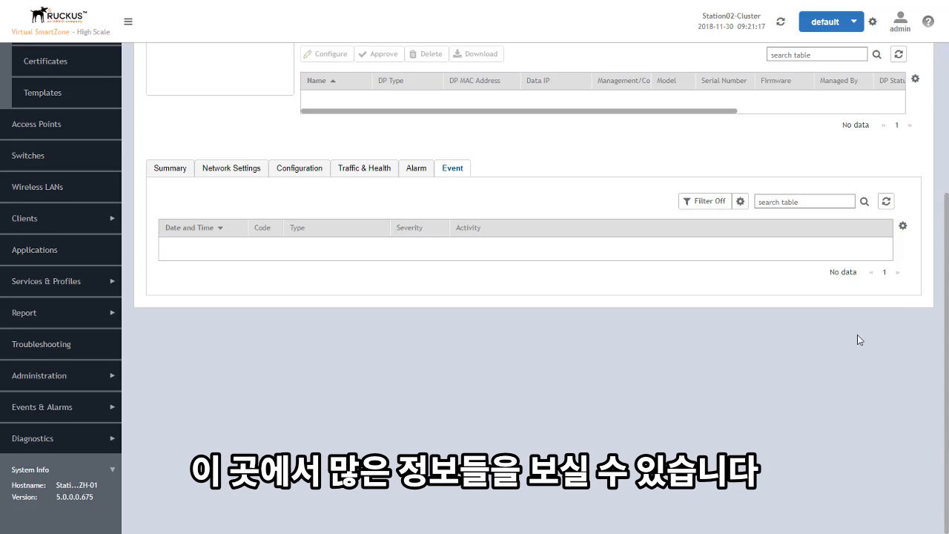
pyautogui.scroll(3, 857, 339)
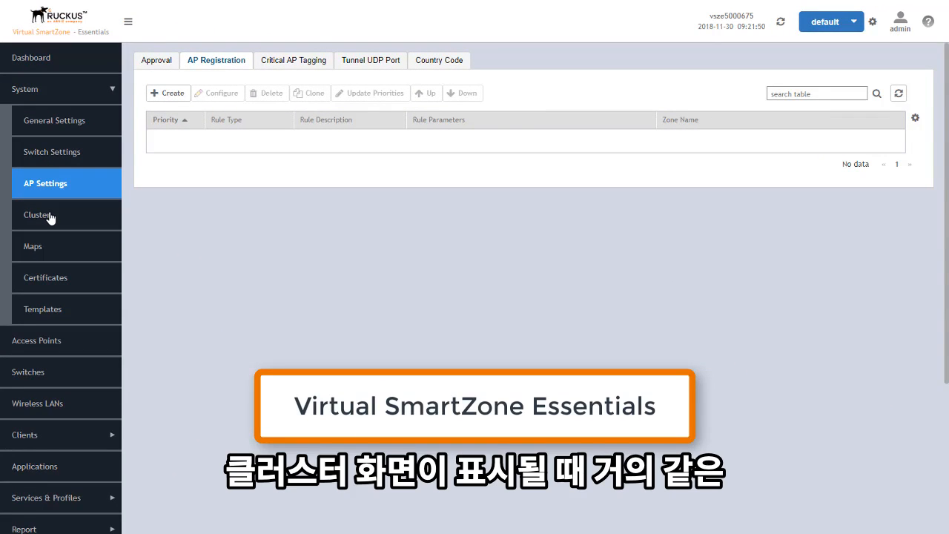
# Step: Select the vsze5000675-1-C control plane in the Essentials cluster, review its network settings, then cancel
pyautogui.click(50, 216)
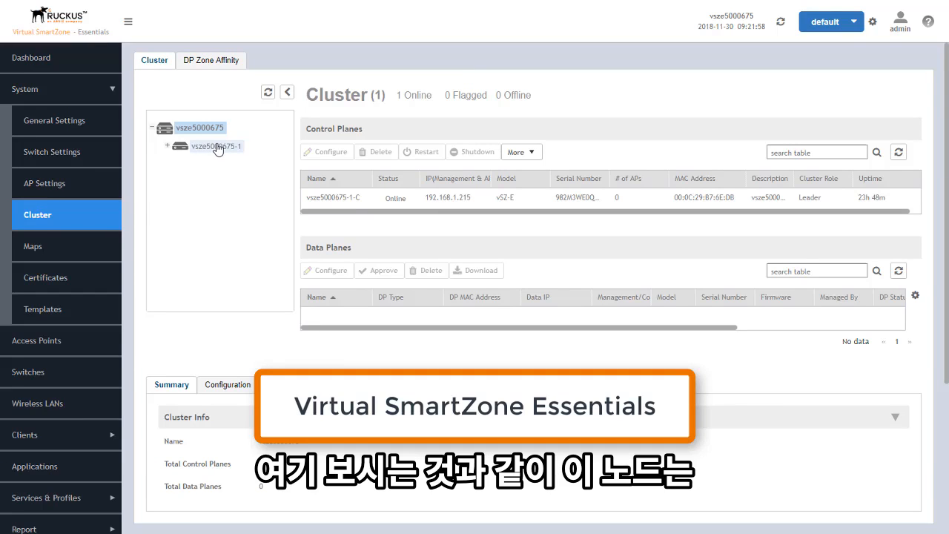
pyautogui.click(420, 199)
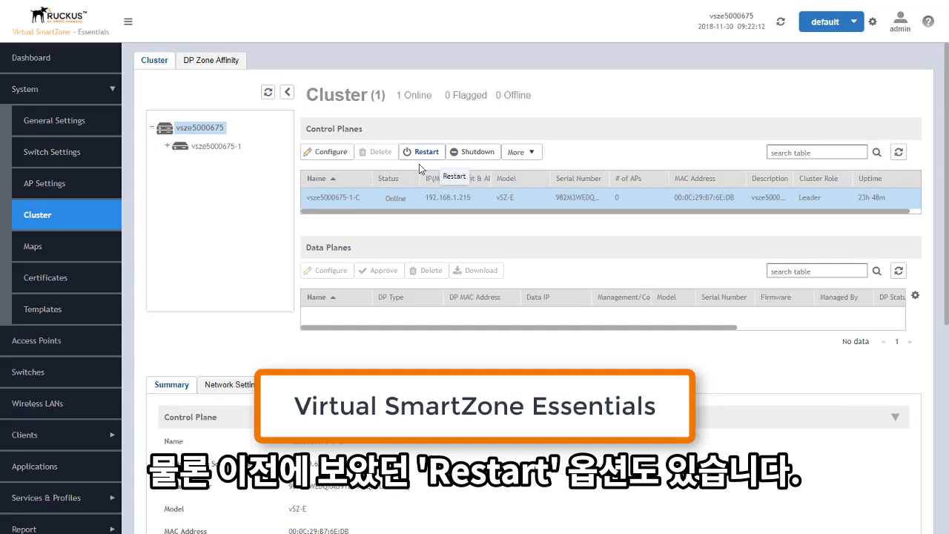
pyautogui.click(331, 153)
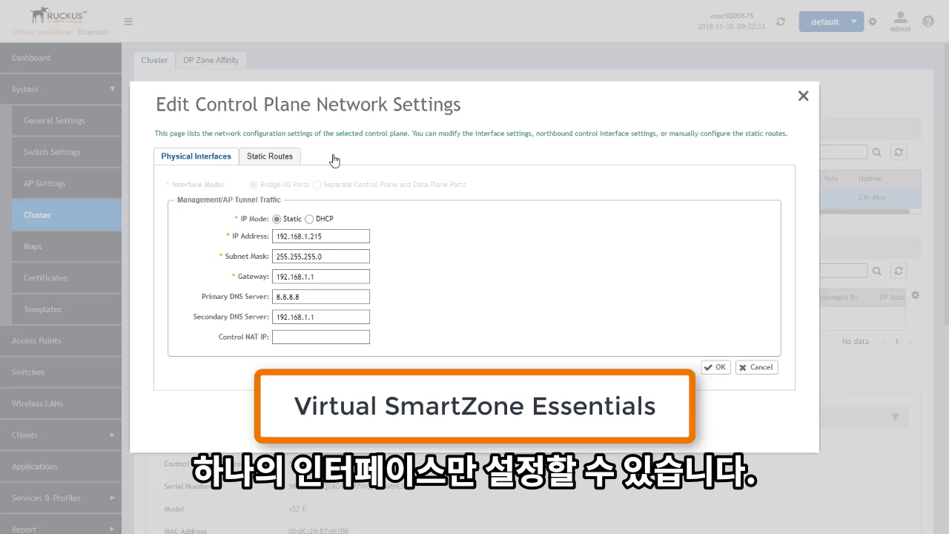
pyautogui.click(758, 367)
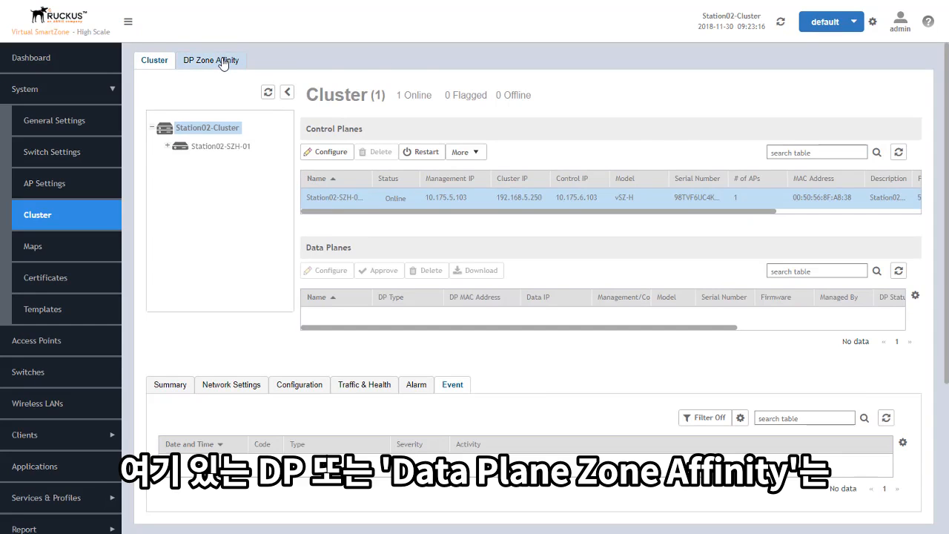
# Step: View the empty DP Zone Affinity list, then go to the Maps page
pyautogui.click(222, 62)
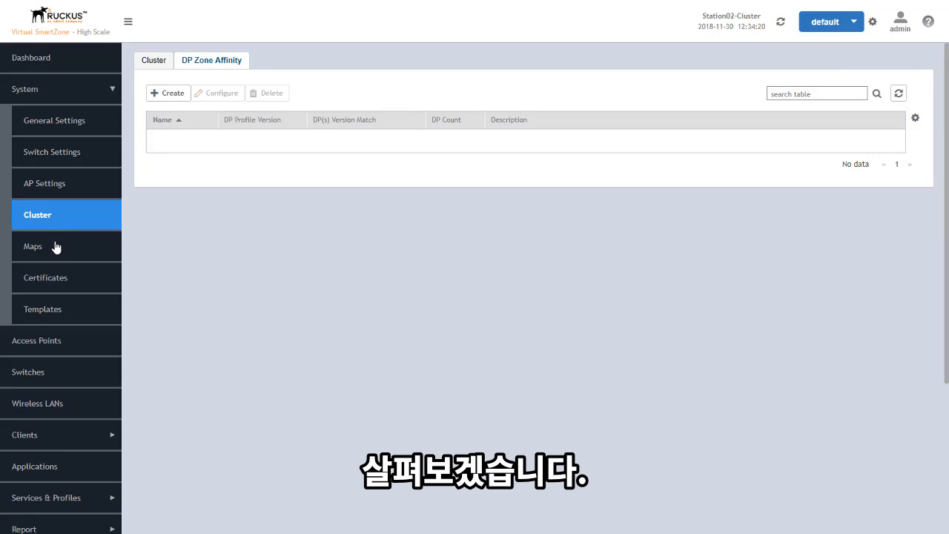
pyautogui.click(55, 247)
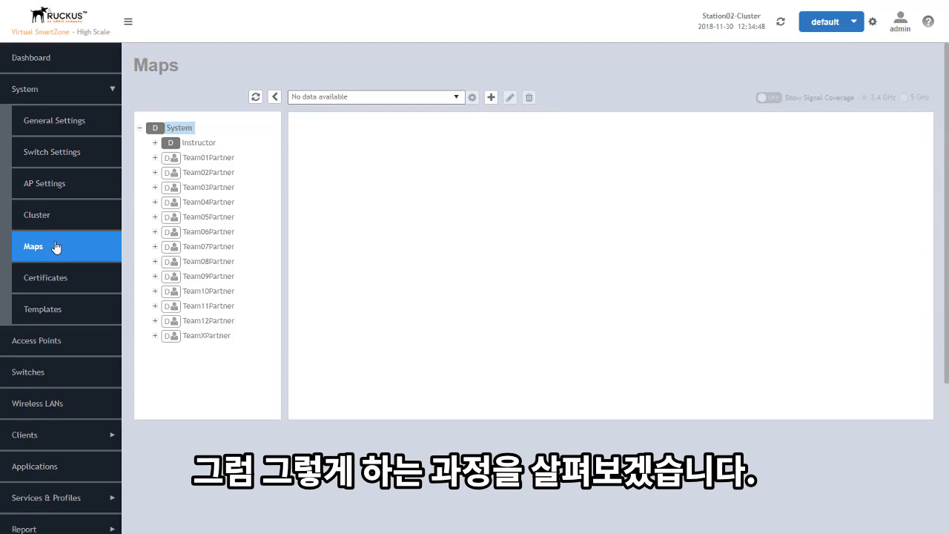
# Step: Start a new map named 'HQ Main Floor'
pyautogui.click(492, 98)
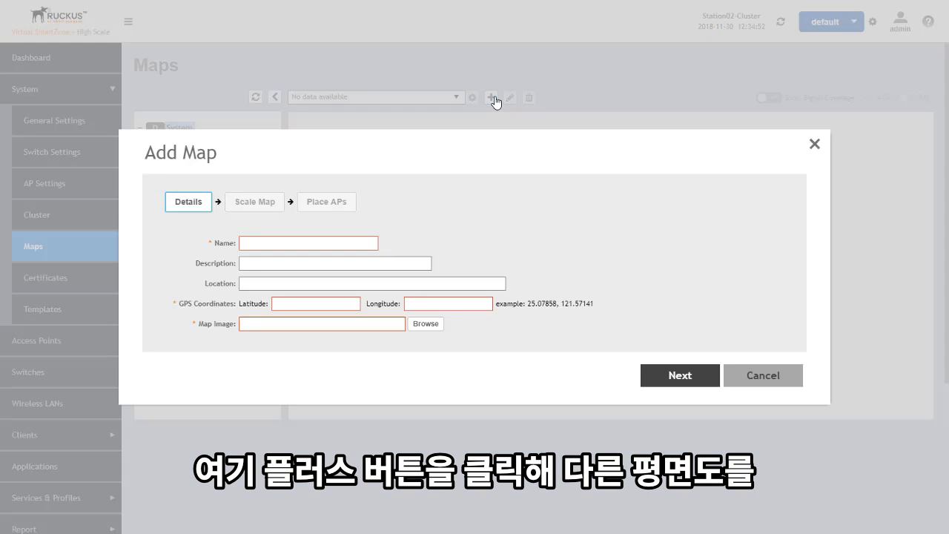
pyautogui.click(320, 243)
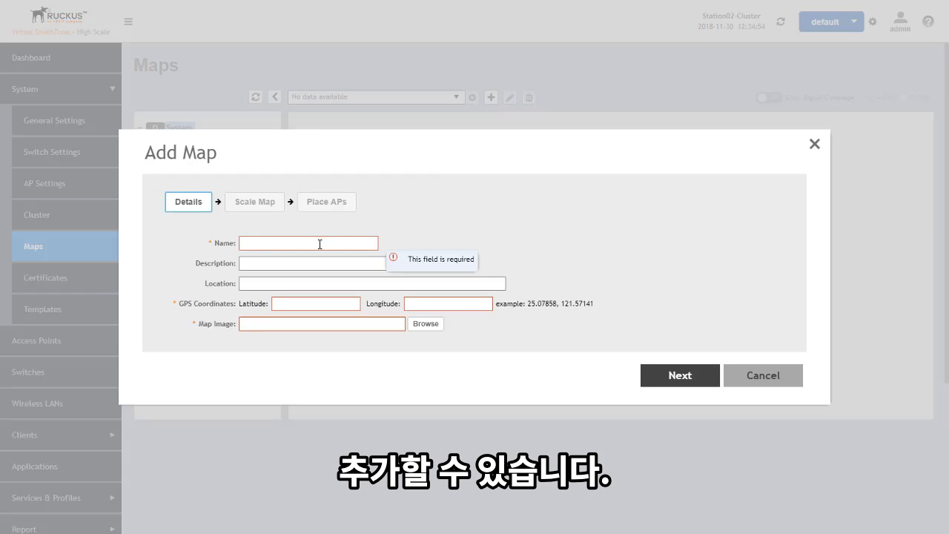
pyautogui.write('H')
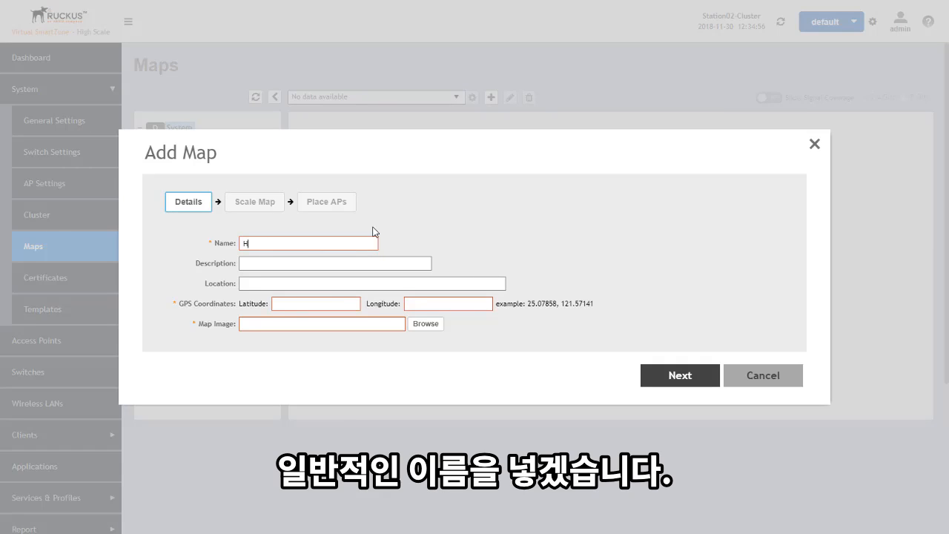
pyautogui.write('Q Main Floor')
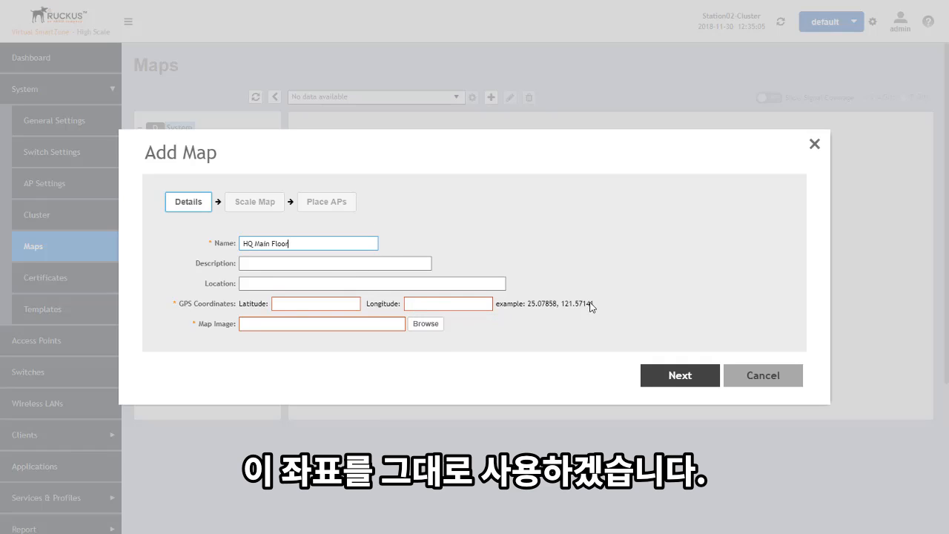
# Step: Enter latitude 25.07858 and longitude 121.57141, and load 05-generic-floor-plan-1.jpg as the floor plan
pyautogui.moveTo(594, 304); pyautogui.dragTo(562, 305)
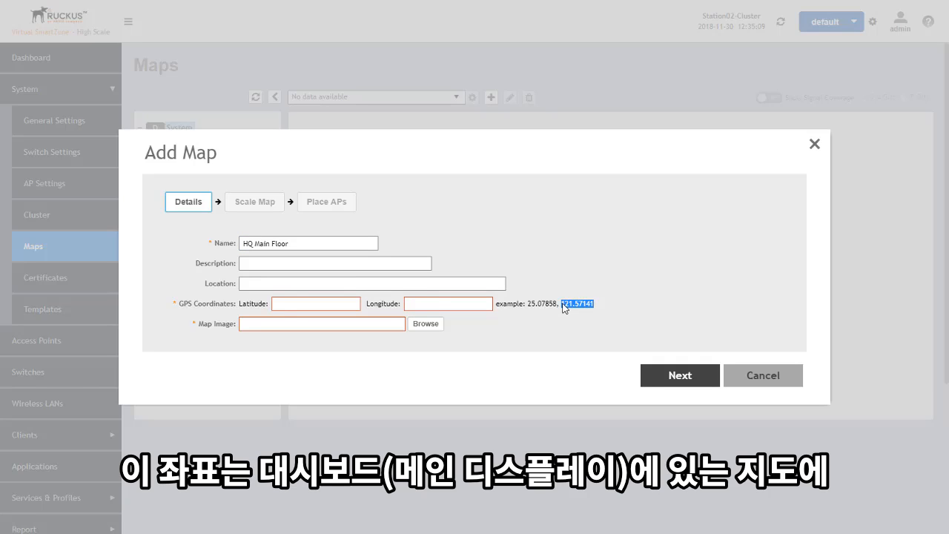
pyautogui.hotkey('ctrl', 'c')
pyautogui.click(427, 305)
pyautogui.hotkey('ctrl', 'v')
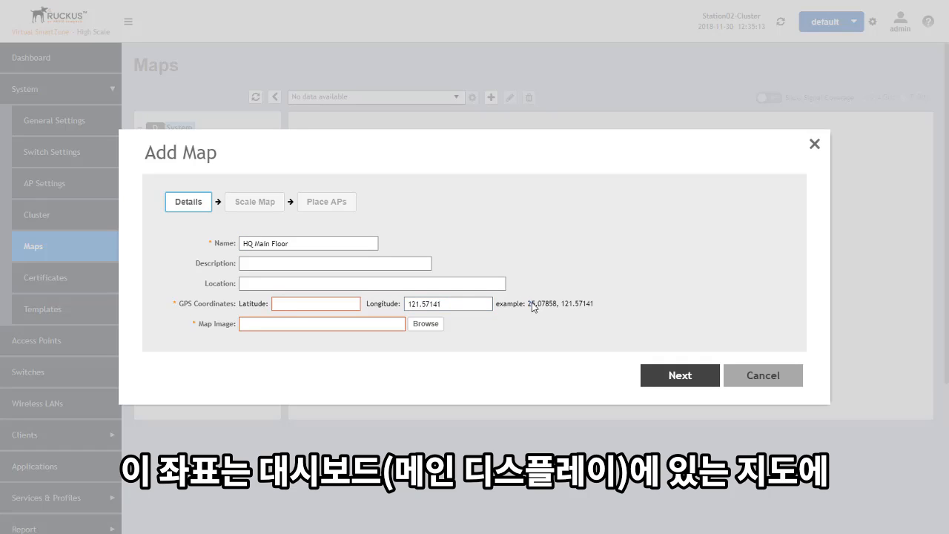
pyautogui.moveTo(528, 304); pyautogui.dragTo(555, 304)
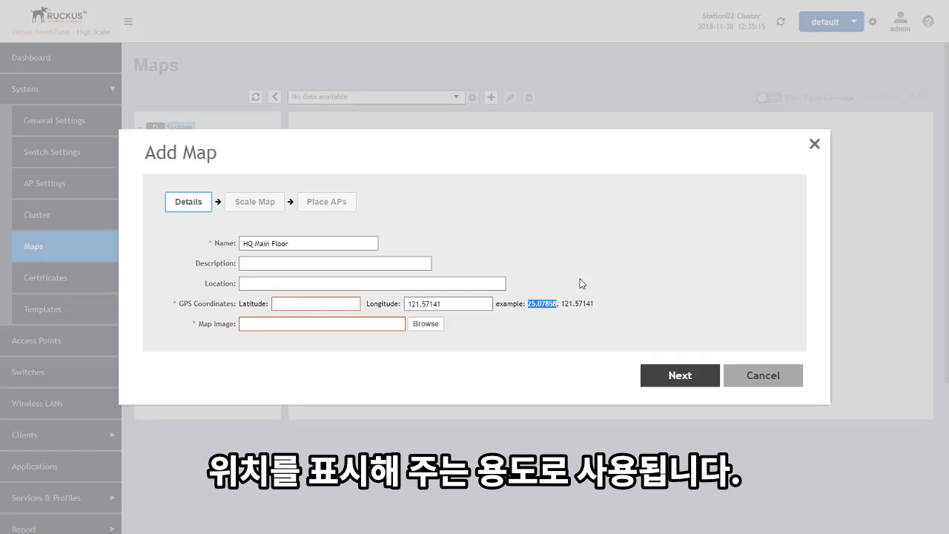
pyautogui.click(318, 303)
pyautogui.hotkey('ctrl', 'v')
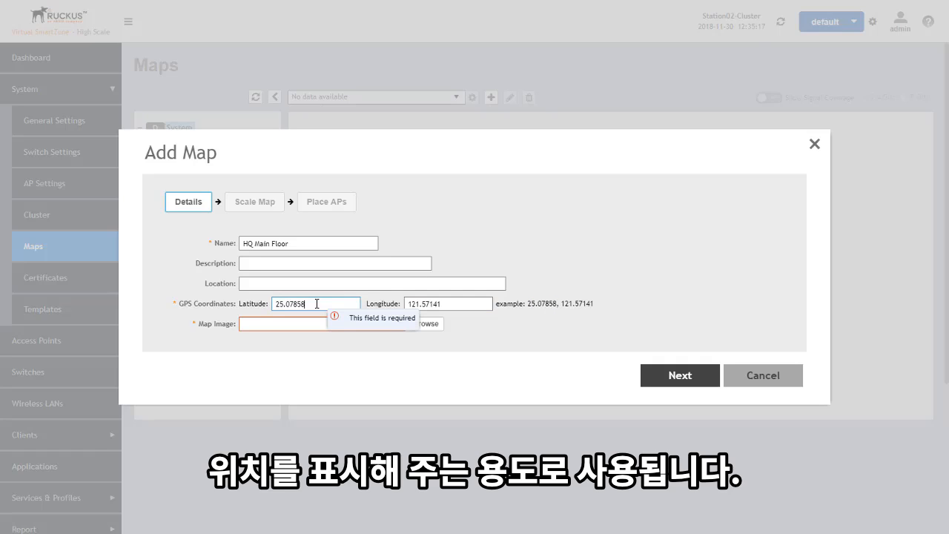
pyautogui.click(431, 324)
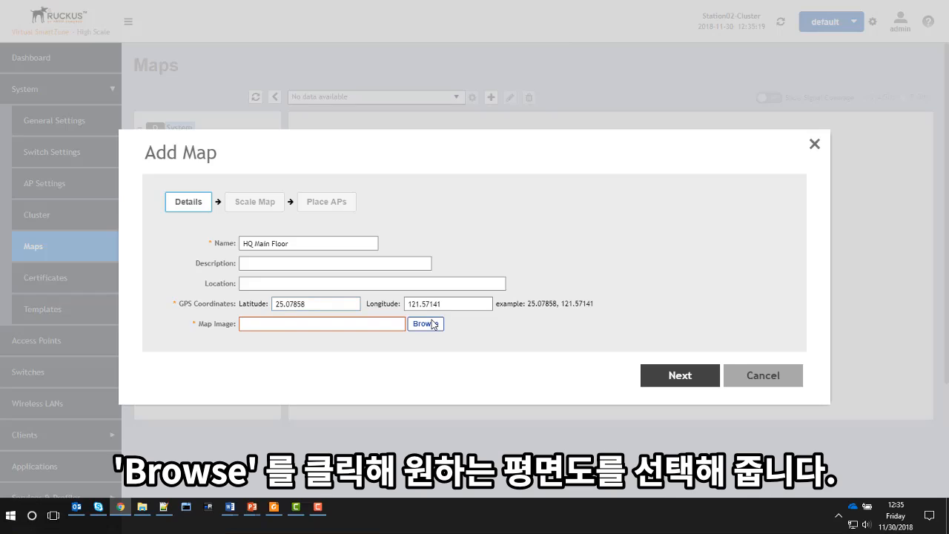
pyautogui.doubleClick(401, 77)
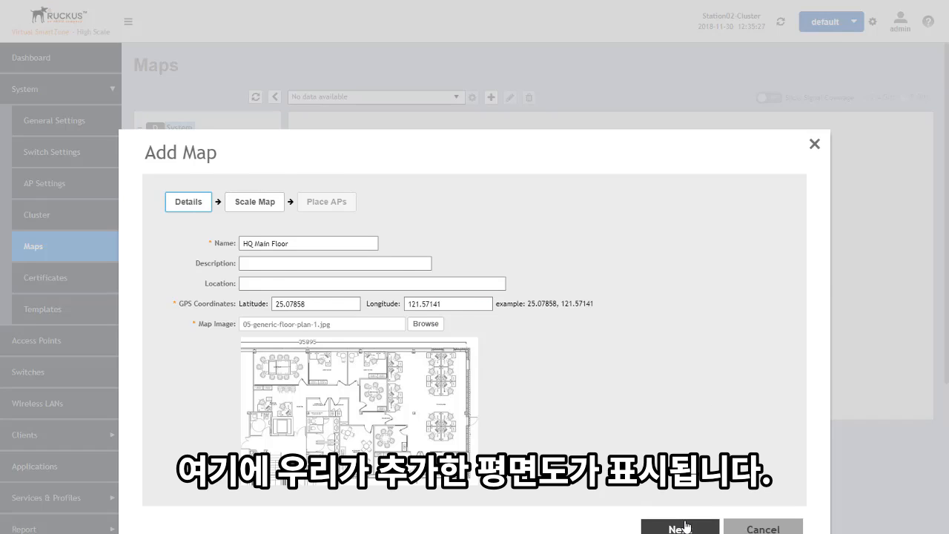
# Step: Mark two points on the floor plan as 6 Foot apart and save the scale
pyautogui.click(686, 526)
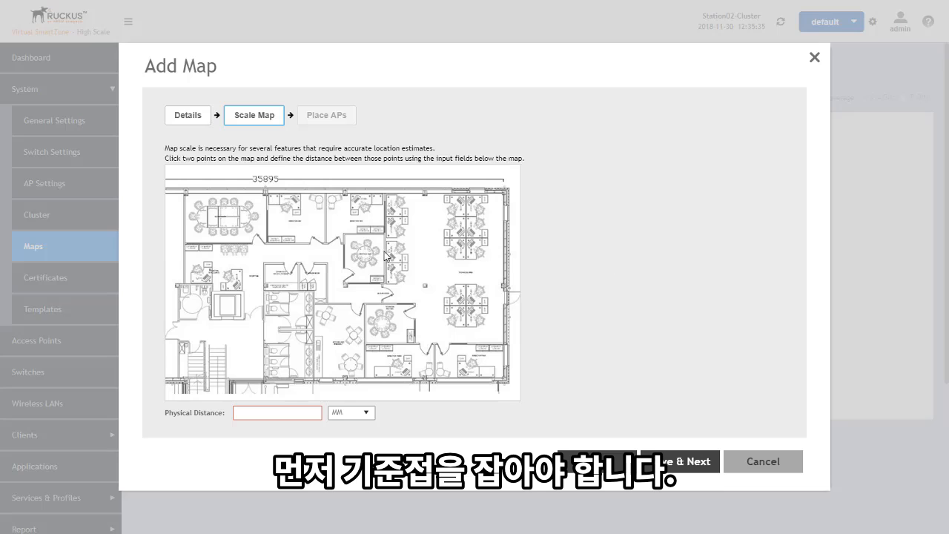
pyautogui.click(274, 244)
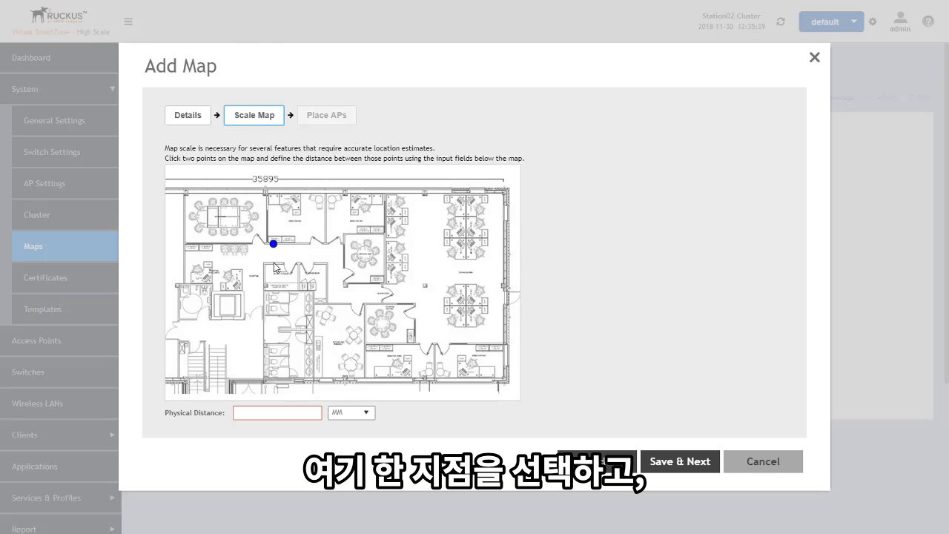
pyautogui.click(274, 262)
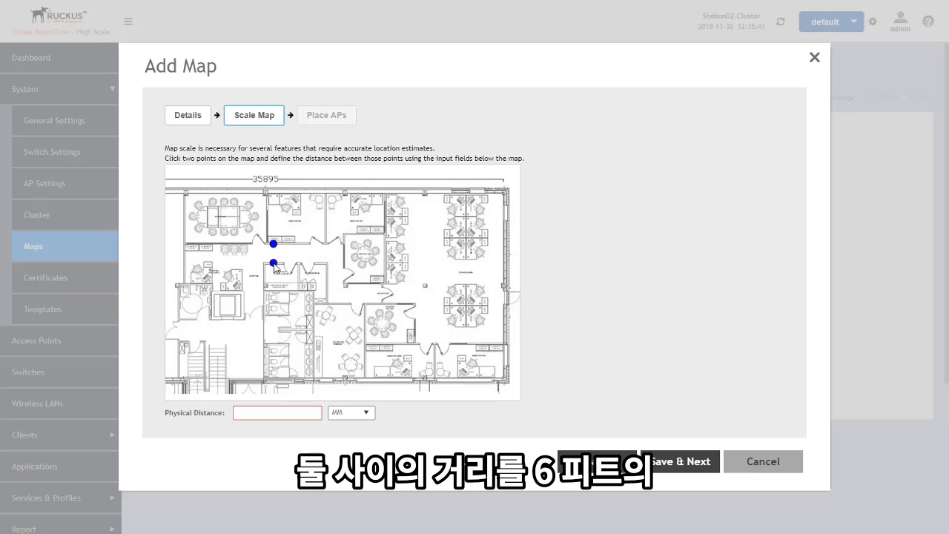
pyautogui.click(258, 412)
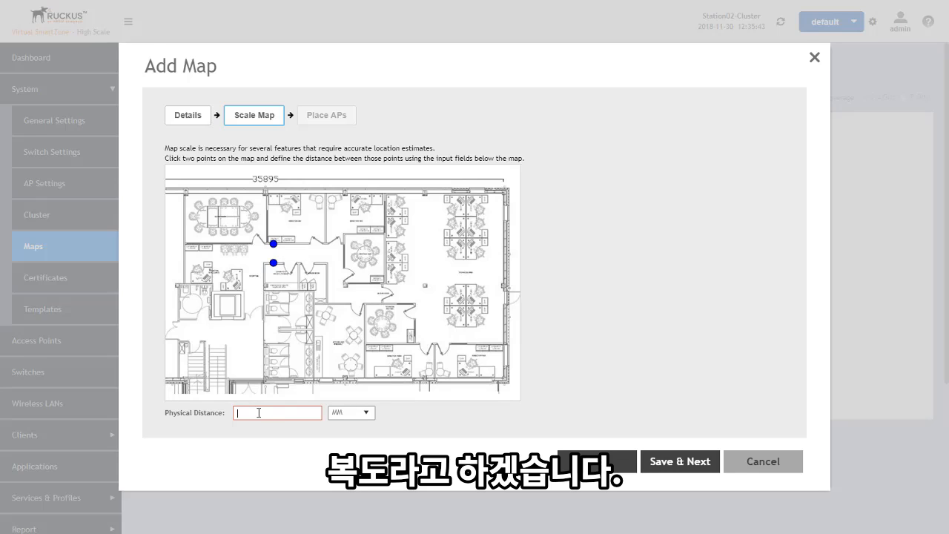
pyautogui.write('6')
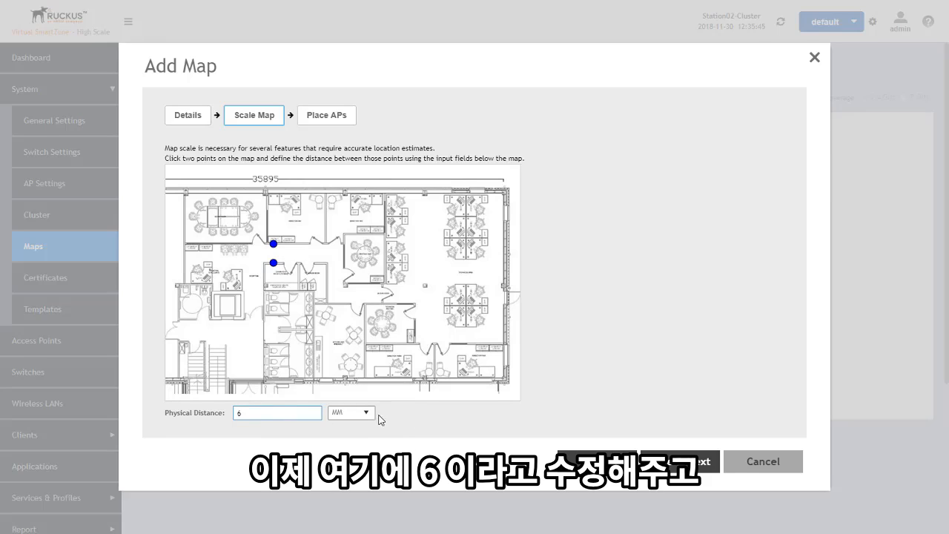
pyautogui.click(371, 420)
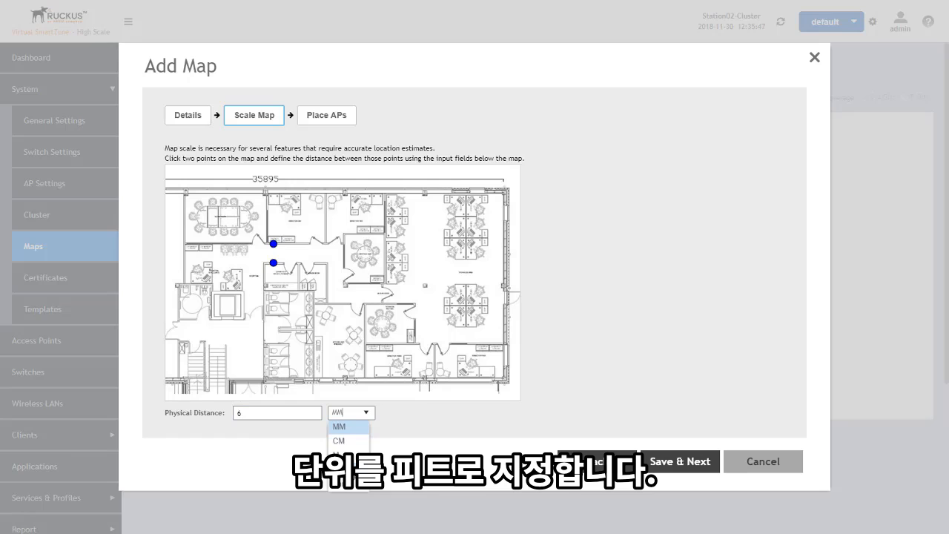
pyautogui.click(344, 469)
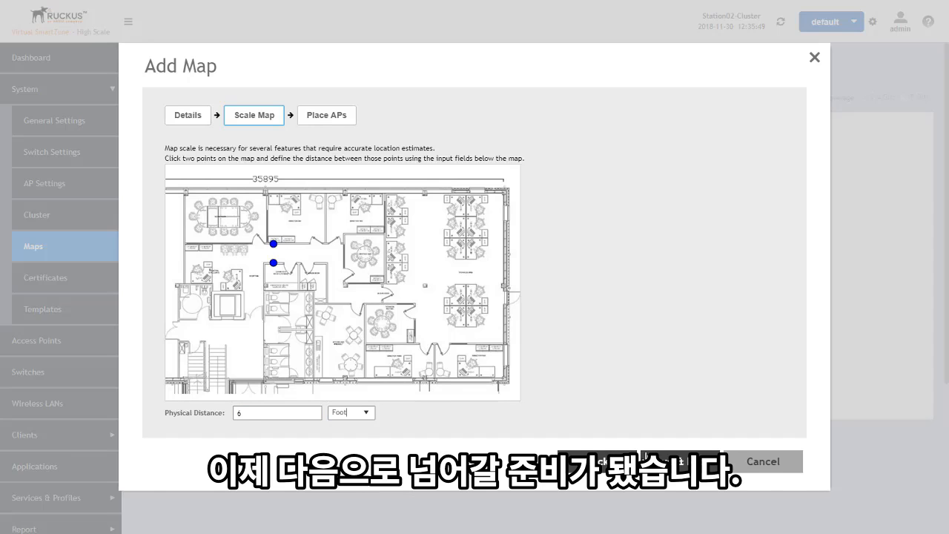
pyautogui.click(680, 461)
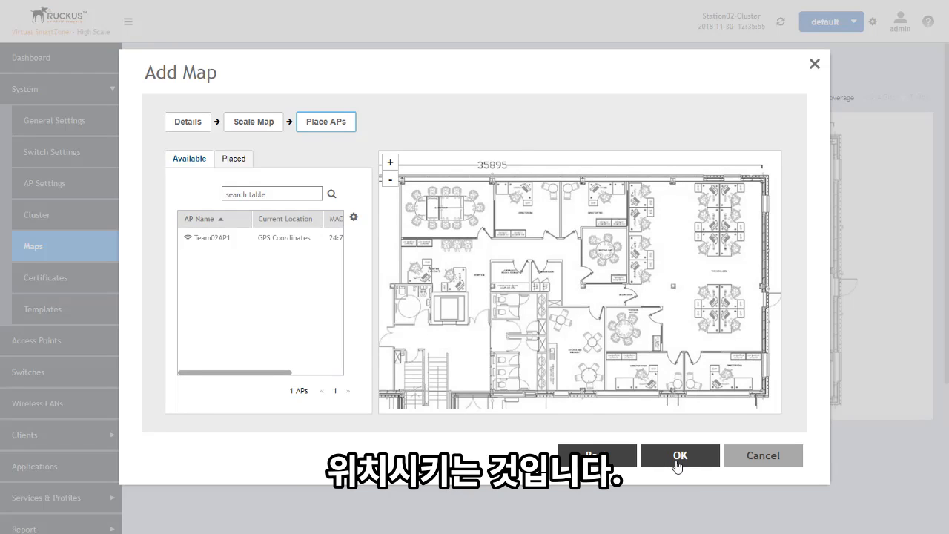
# Step: Drag Team02AP1 onto the centre of the floor plan and save the HQ Main Floor map
pyautogui.click(205, 244)
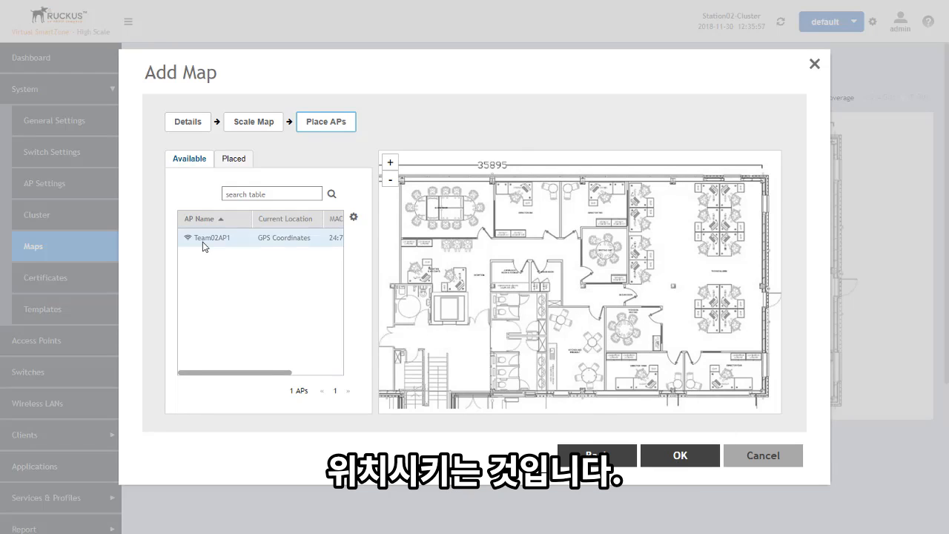
pyautogui.moveTo(205, 245); pyautogui.dragTo(630, 298)
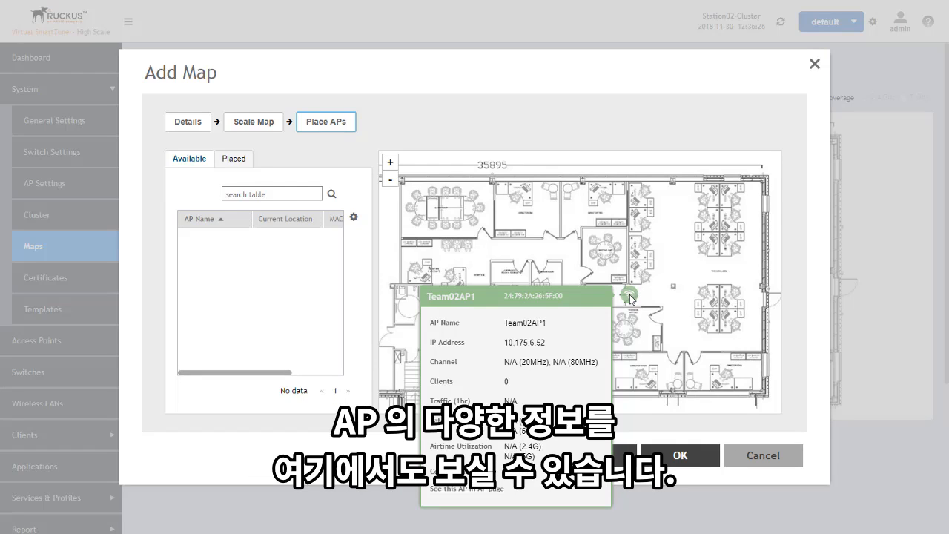
pyautogui.click(677, 456)
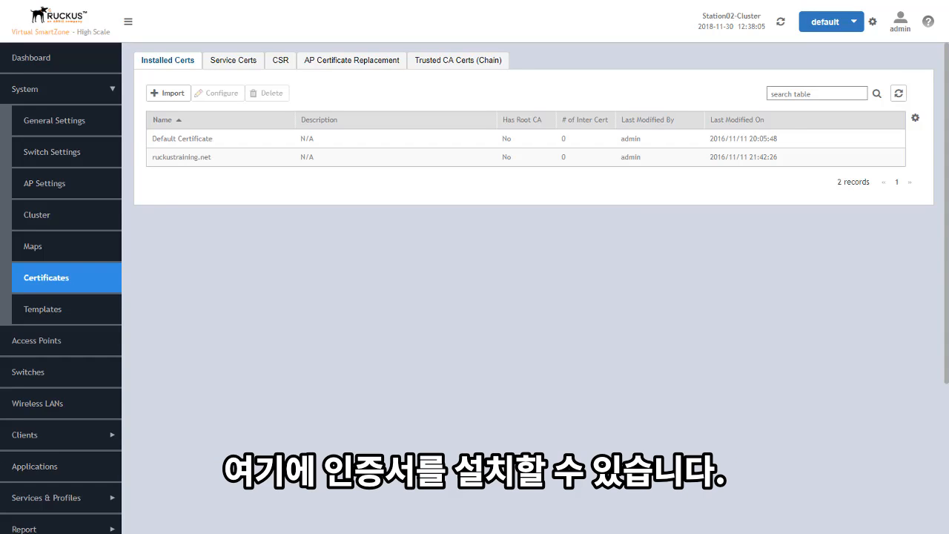
pyautogui.click(169, 94)
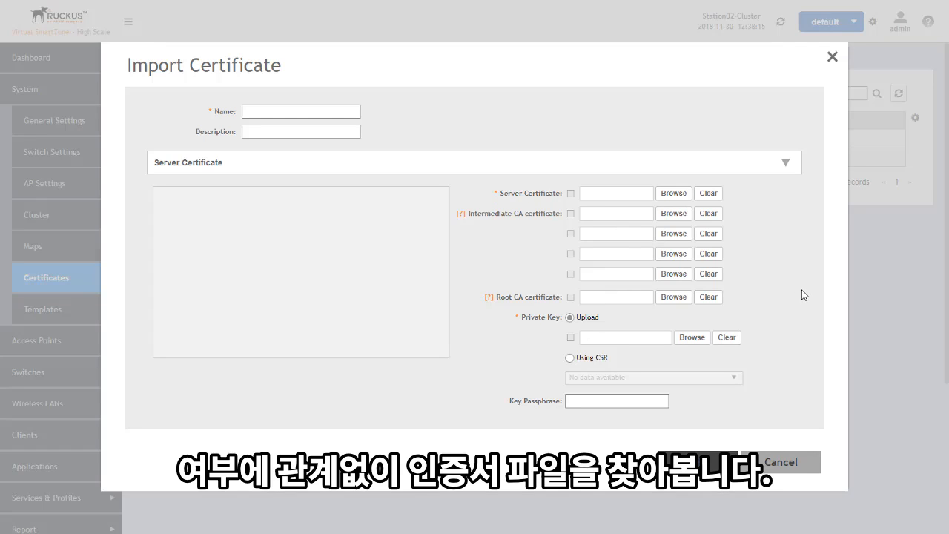
pyautogui.click(780, 461)
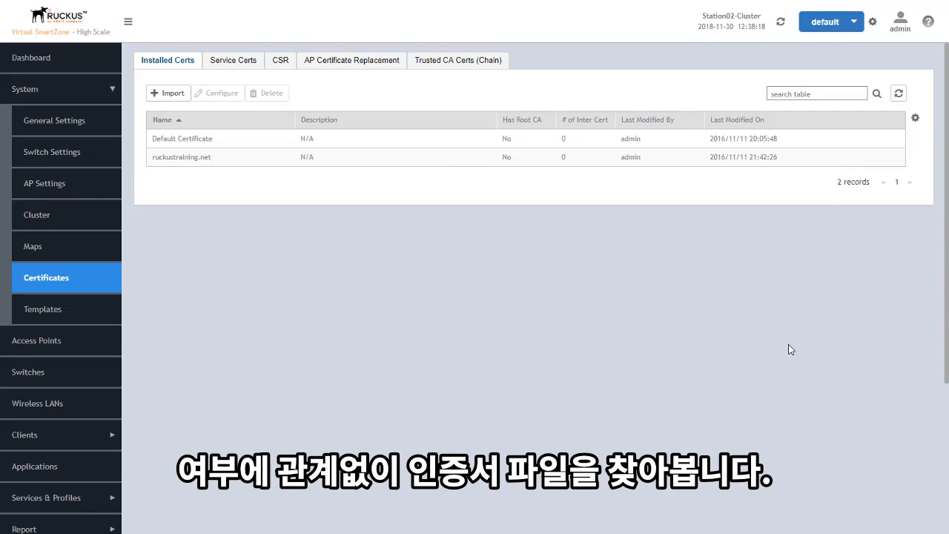
# Step: Check Service Certs, keeping ruckustraining.net for Management Web, then view the empty CSR list
pyautogui.click(233, 62)
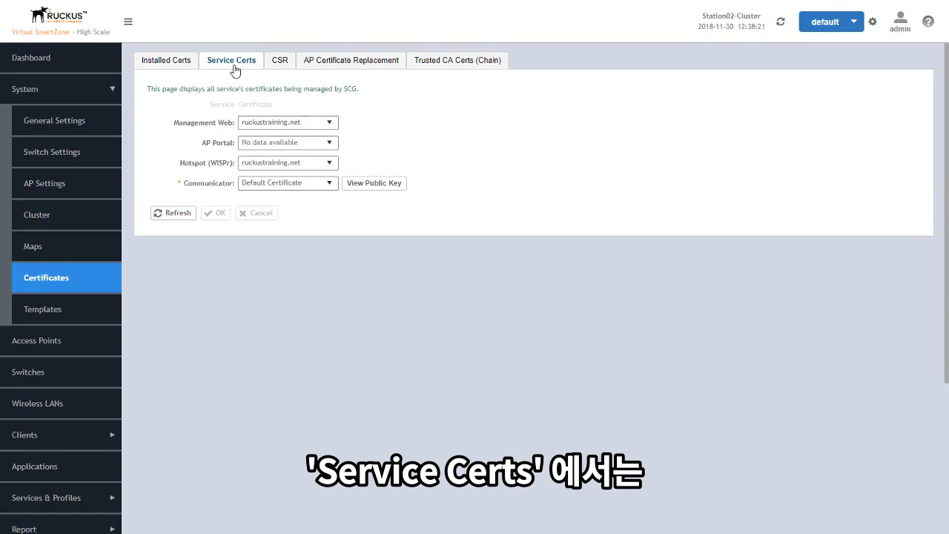
pyautogui.click(330, 123)
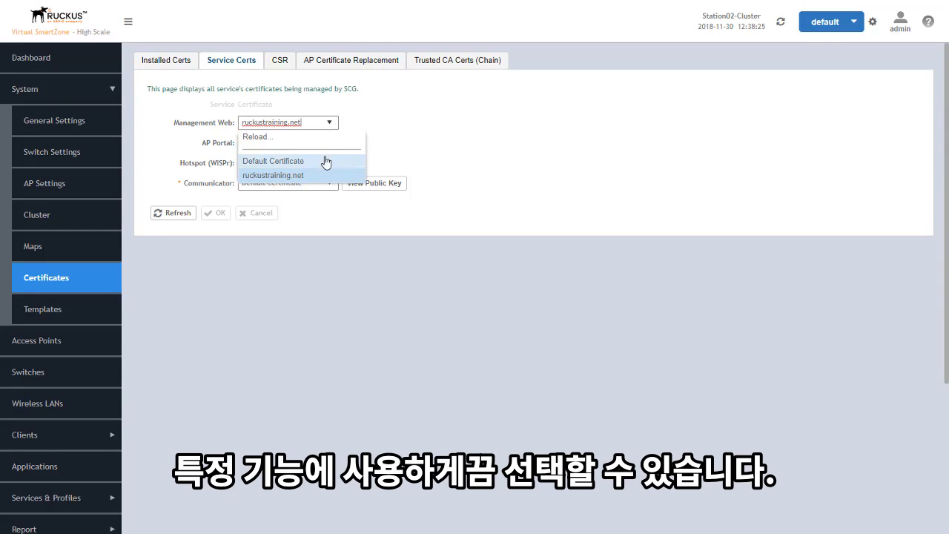
pyautogui.click(372, 103)
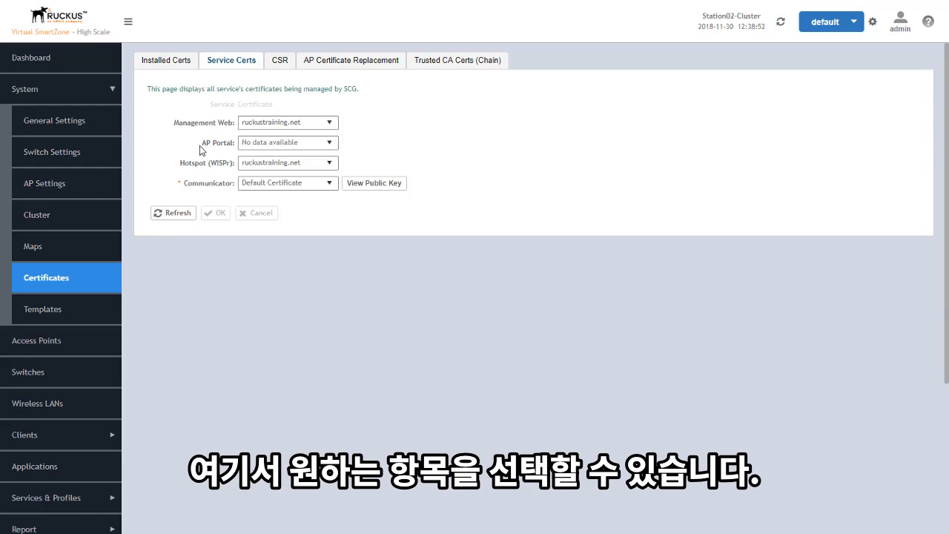
pyautogui.click(282, 68)
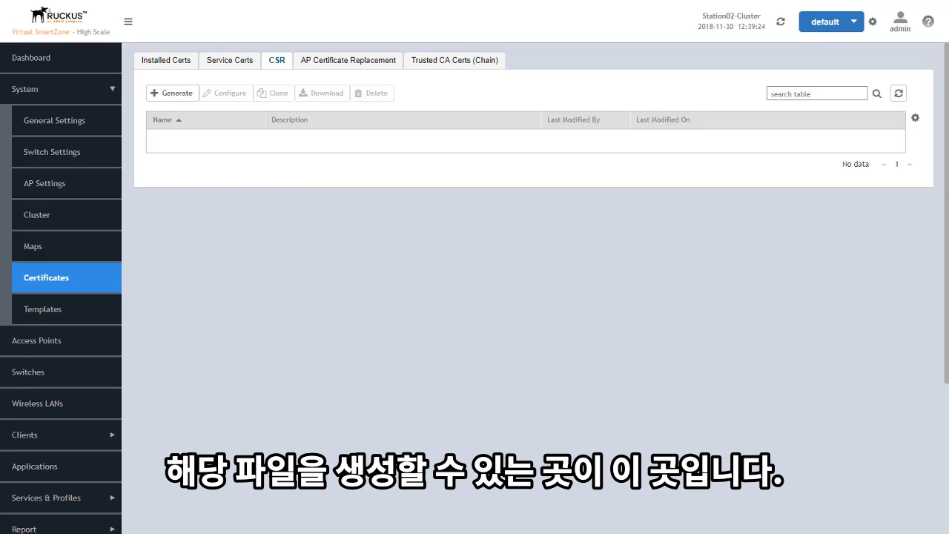
# Step: Show the AP Certificate Replacement tab, with zero updates and an empty AP request list
pyautogui.click(342, 60)
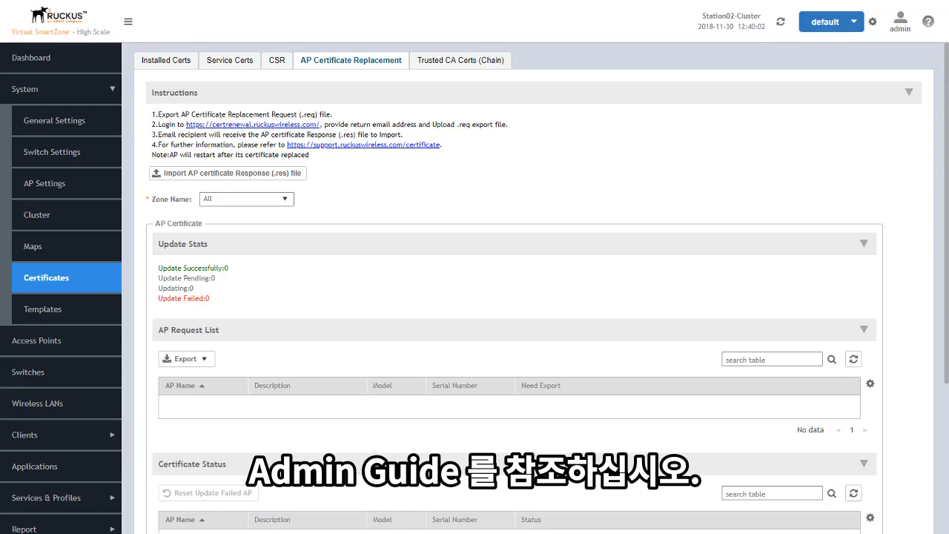
# Step: Review the Trusted CA Certs (Chain) tab, whose trusted CA list is empty
pyautogui.click(457, 64)
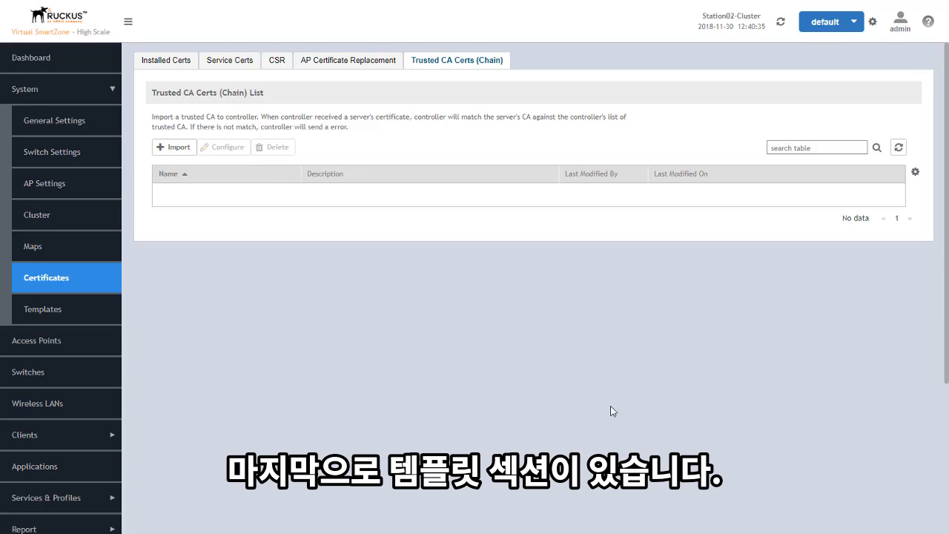
# Step: Go to the Templates section of the System menu
pyautogui.click(41, 310)
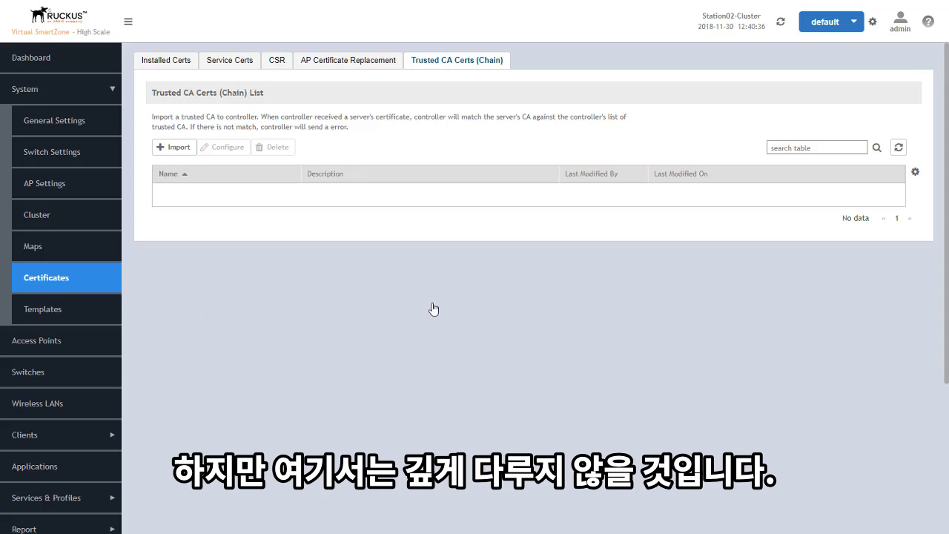